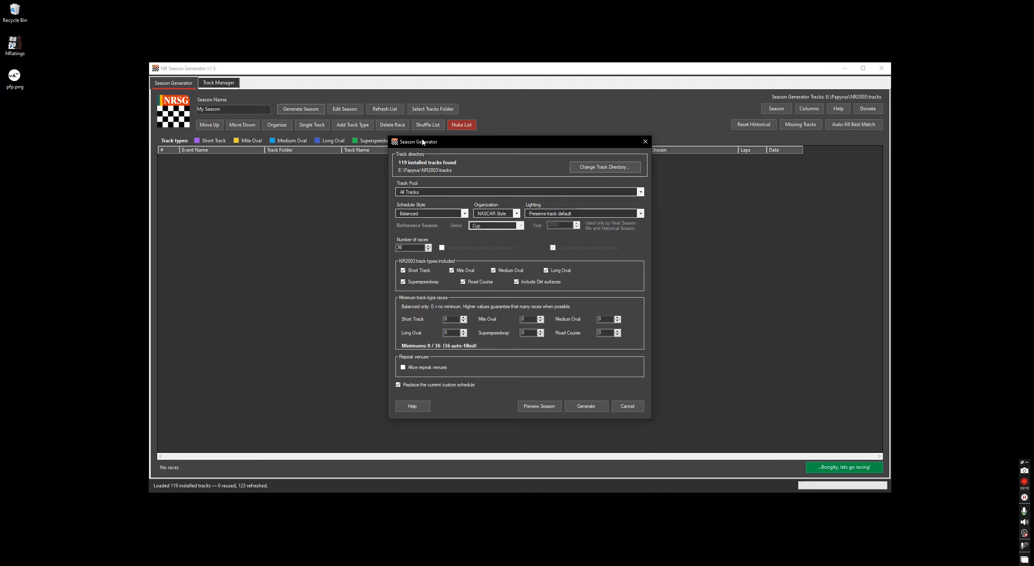
Review the available track pool choices for the new season.
drag(389, 183, 393, 195)
click(640, 191)
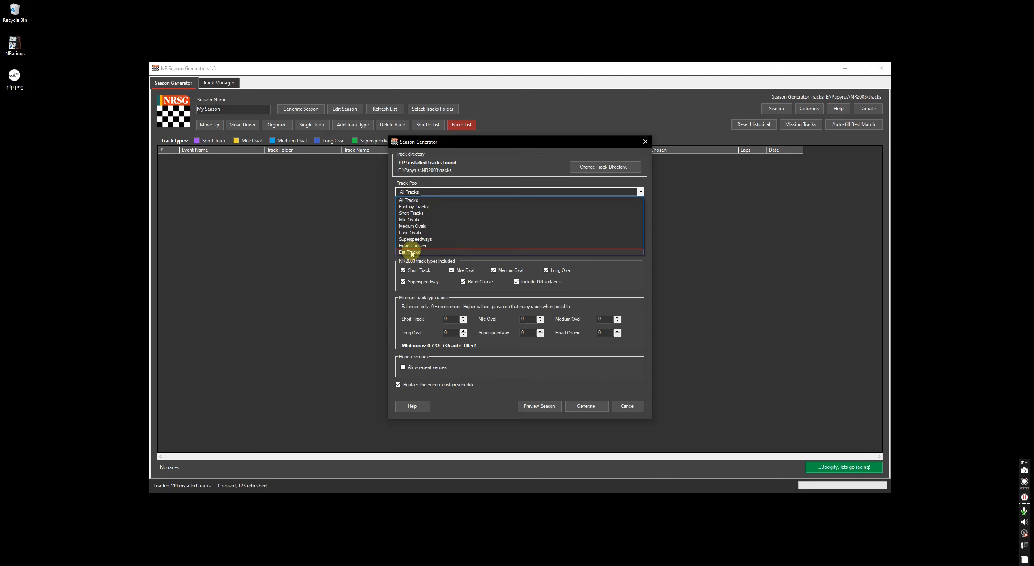
click(639, 193)
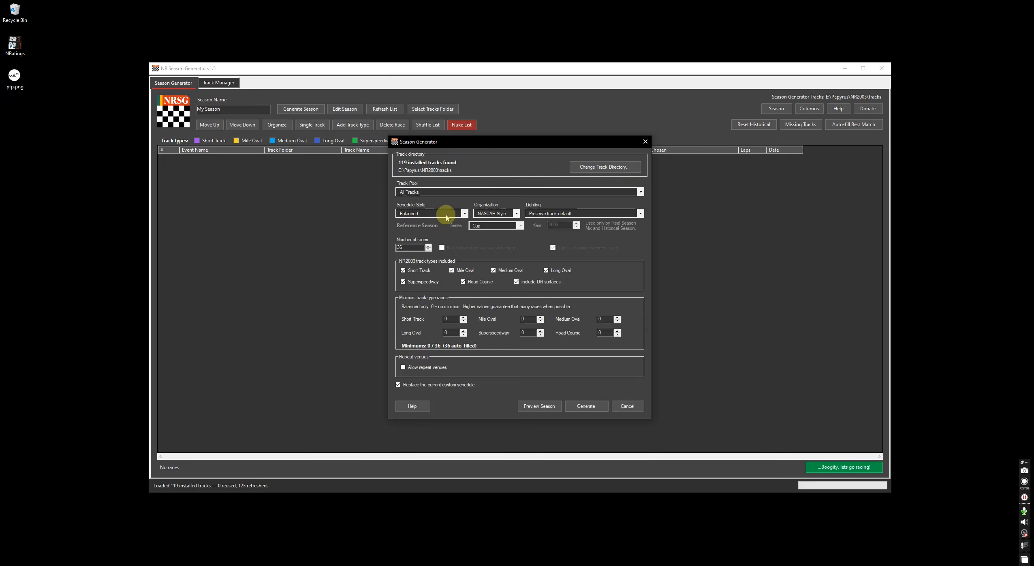
Try the Real Season Mix and Historical Season schedule styles, and return the schedule style to Balanced.
click(458, 217)
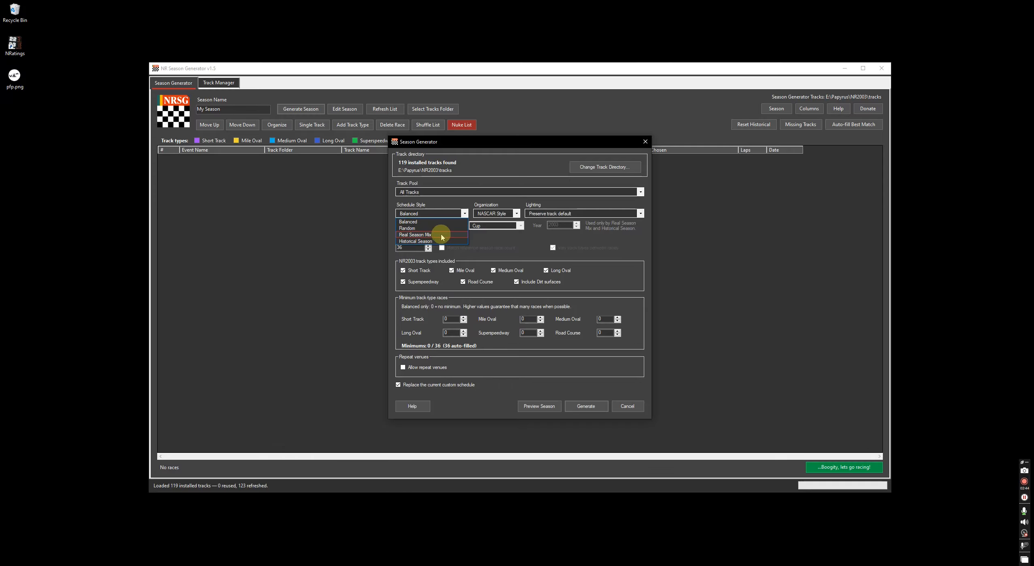
click(429, 235)
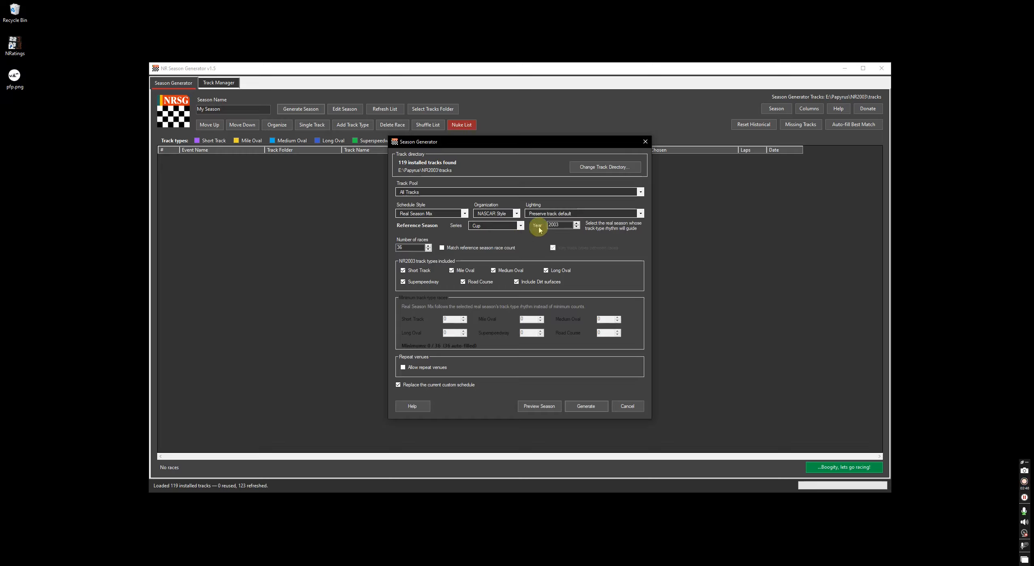
click(463, 213)
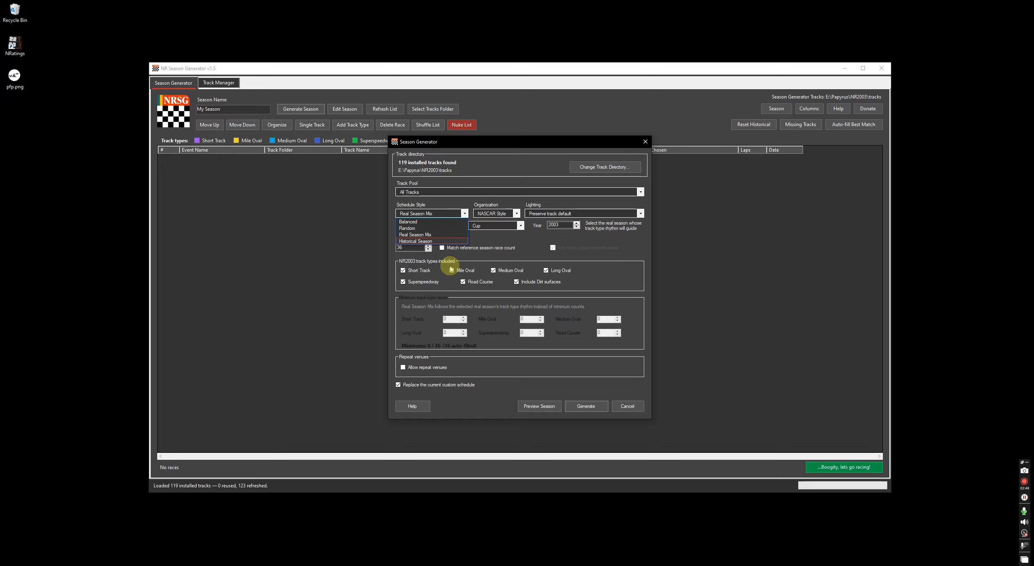
click(566, 242)
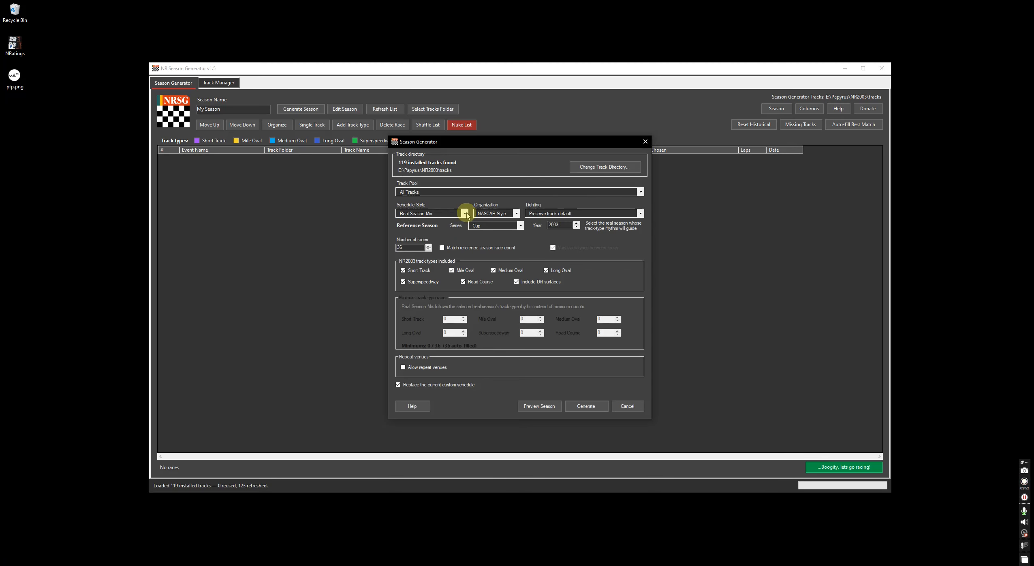
click(465, 213)
click(422, 241)
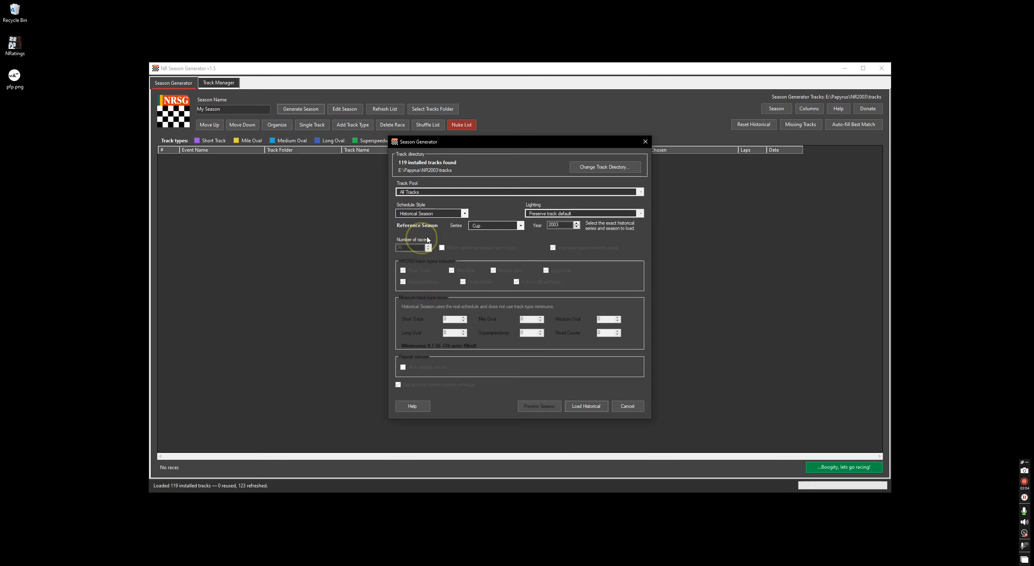
click(466, 213)
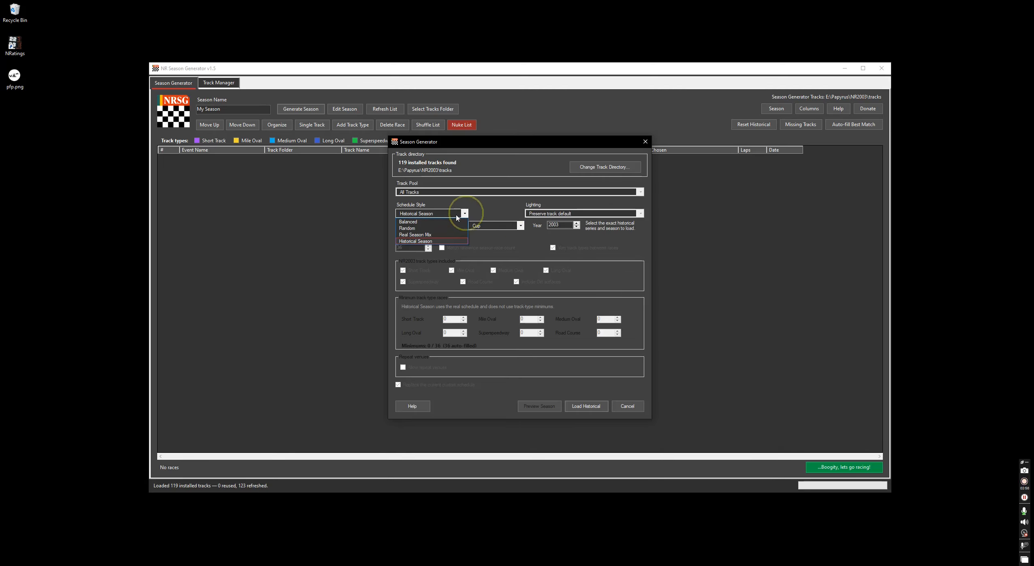
click(430, 220)
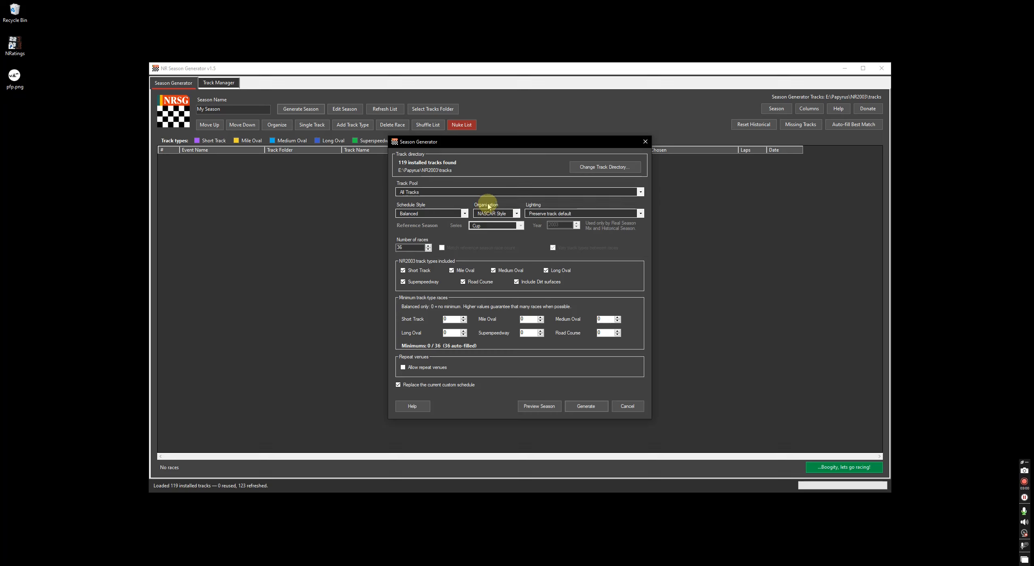
Examine the organization choices and the settings offered when repeat venues are allowed, leaving repeat venues disabled.
click(518, 215)
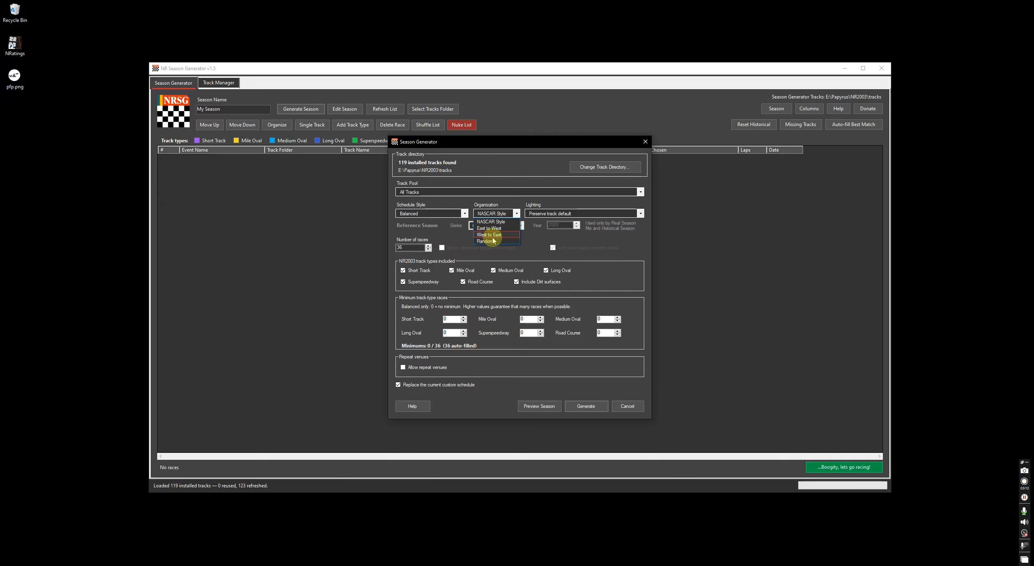
click(527, 214)
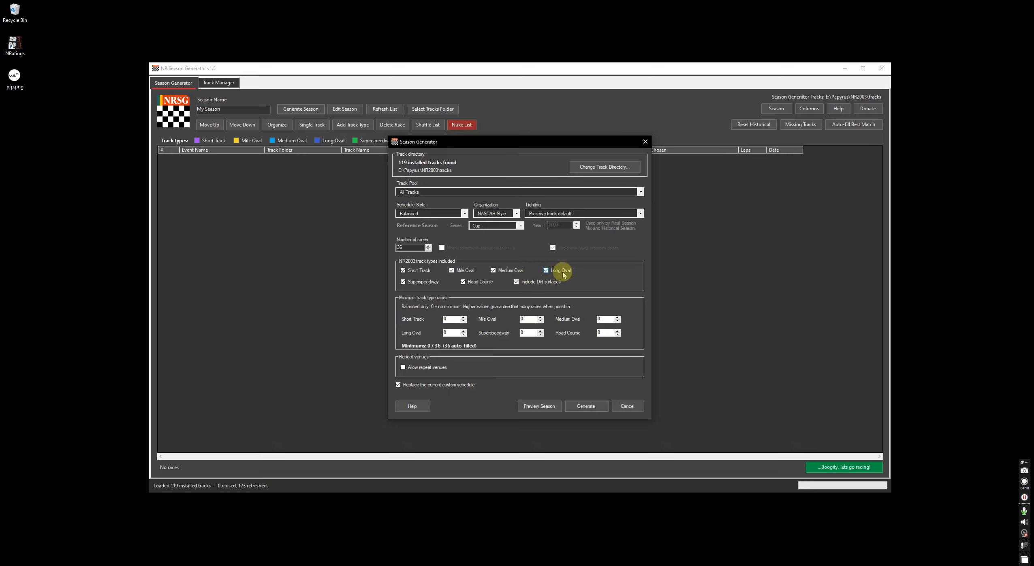
click(402, 368)
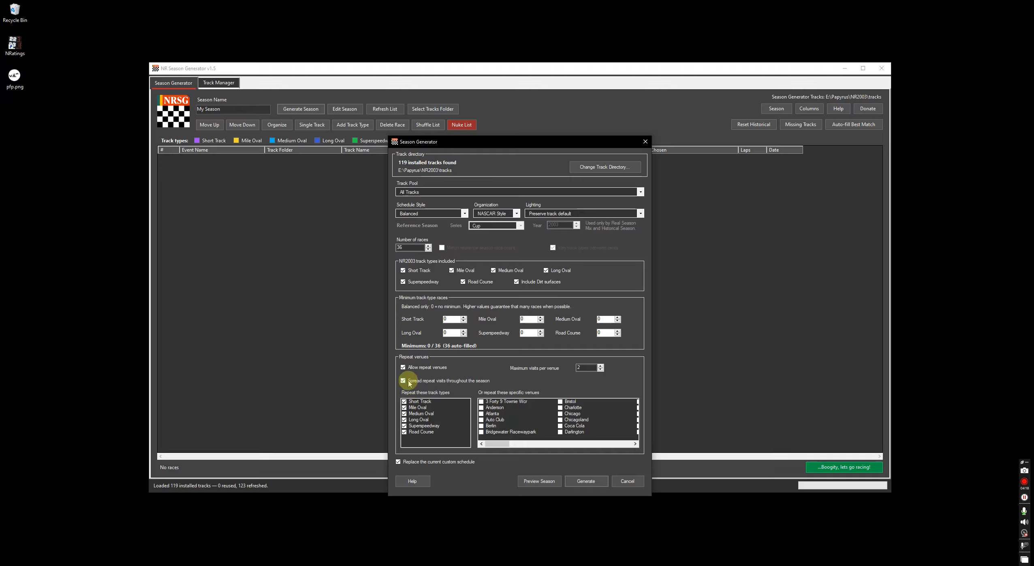
click(403, 367)
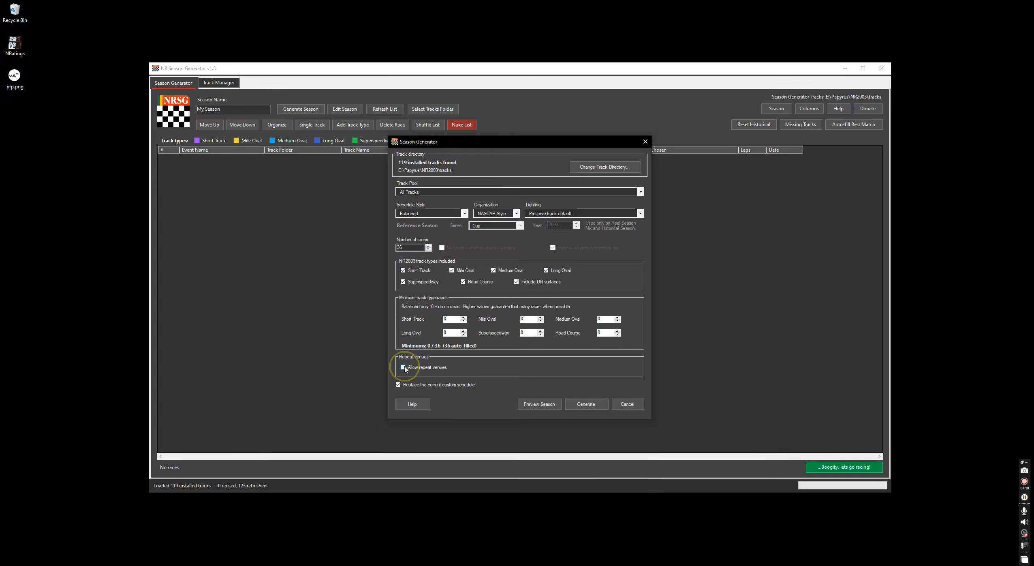
Generate a Balanced, NASCAR Style season of 36 races from all tracks without repeat venues.
click(577, 403)
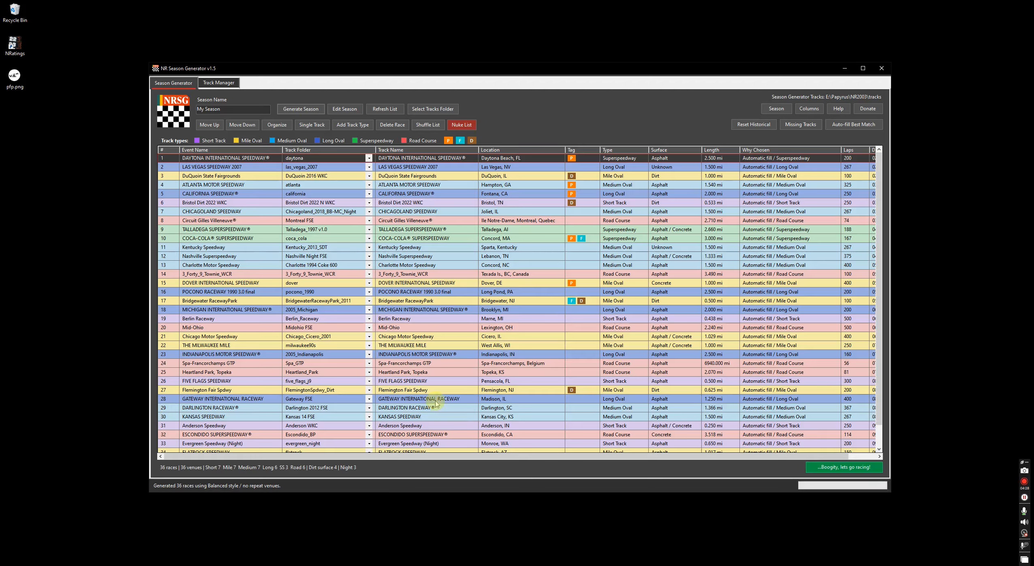
scroll(376, 314, down, 1)
scroll(378, 312, up, 1)
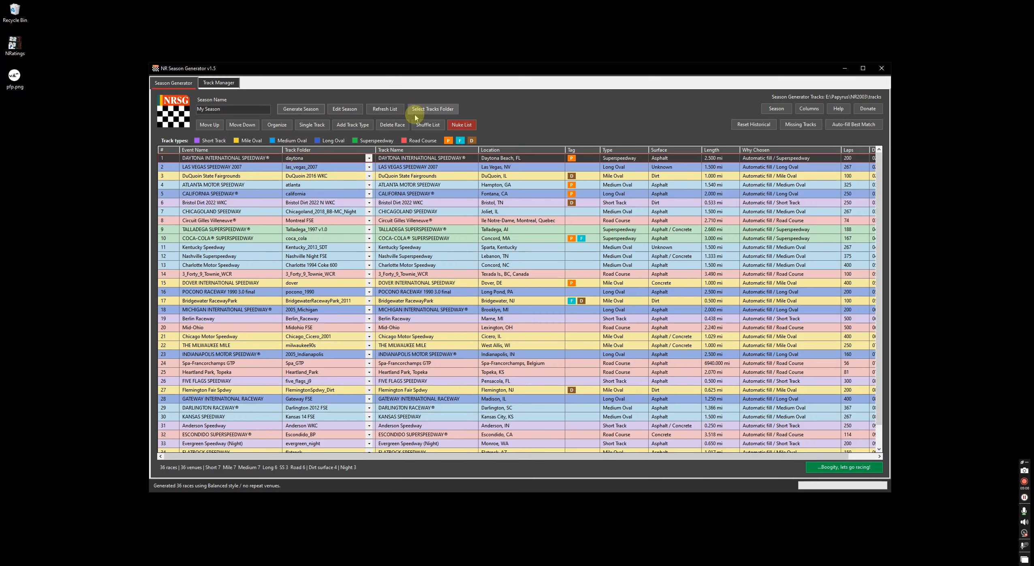
Shuffle the order of the generated race list several times.
click(422, 127)
click(422, 126)
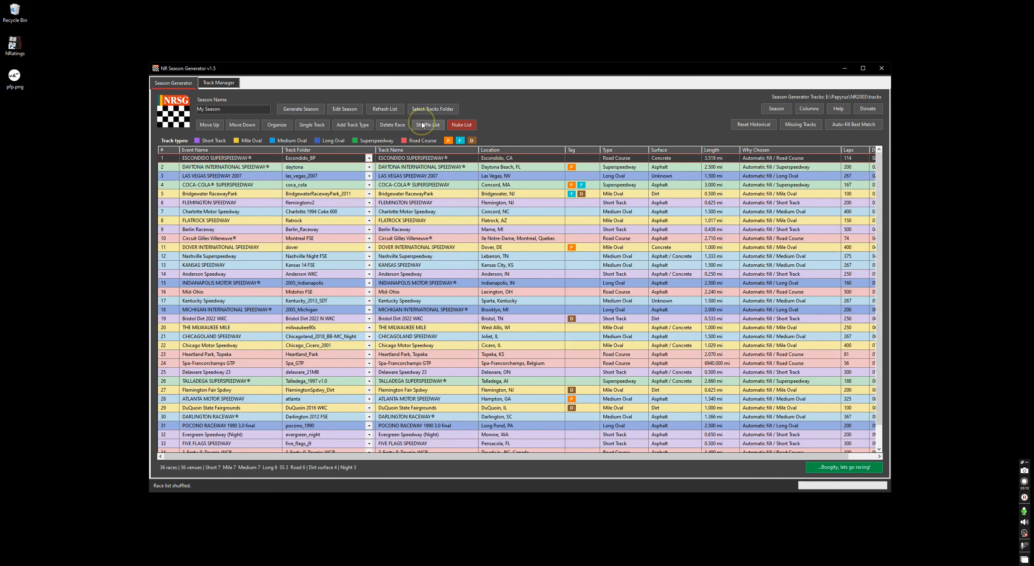
click(421, 125)
Add 10 Short Track races to the season, allowing repeat venues when unused ones run out.
click(340, 128)
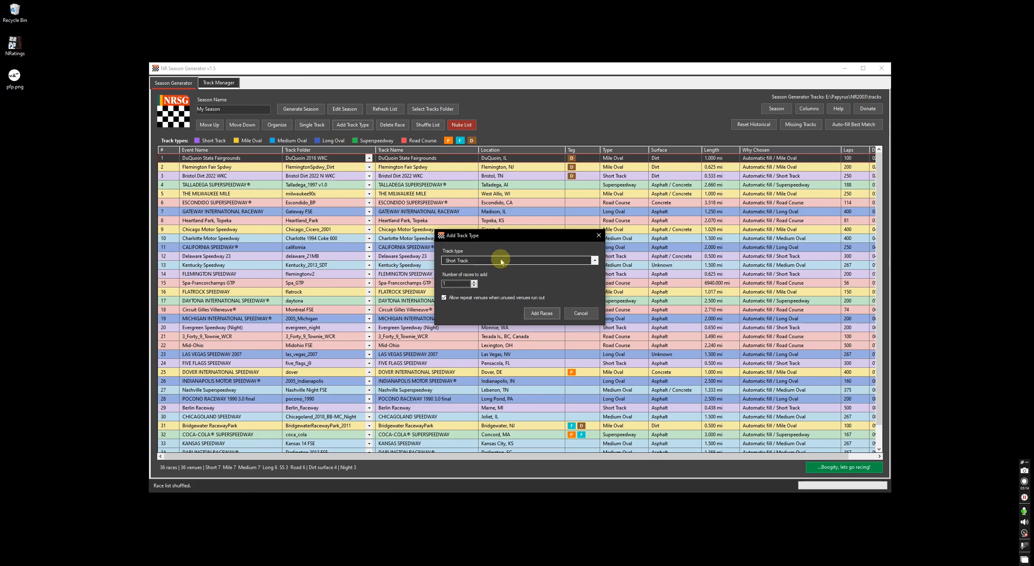
text(9)
click(461, 279)
click(541, 313)
click(332, 400)
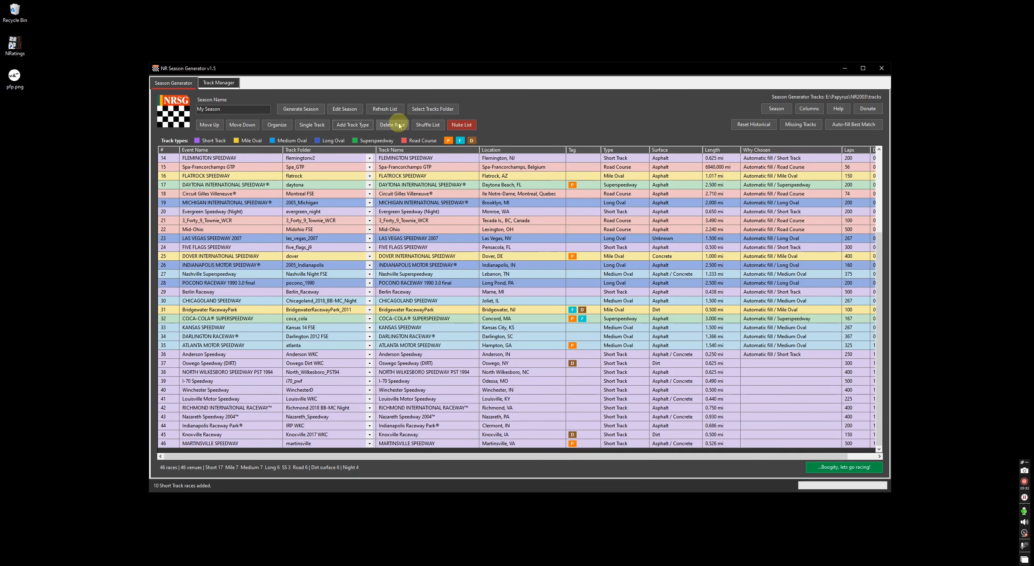
Shuffle the expanded race list and reorder it with the Organize command.
click(424, 126)
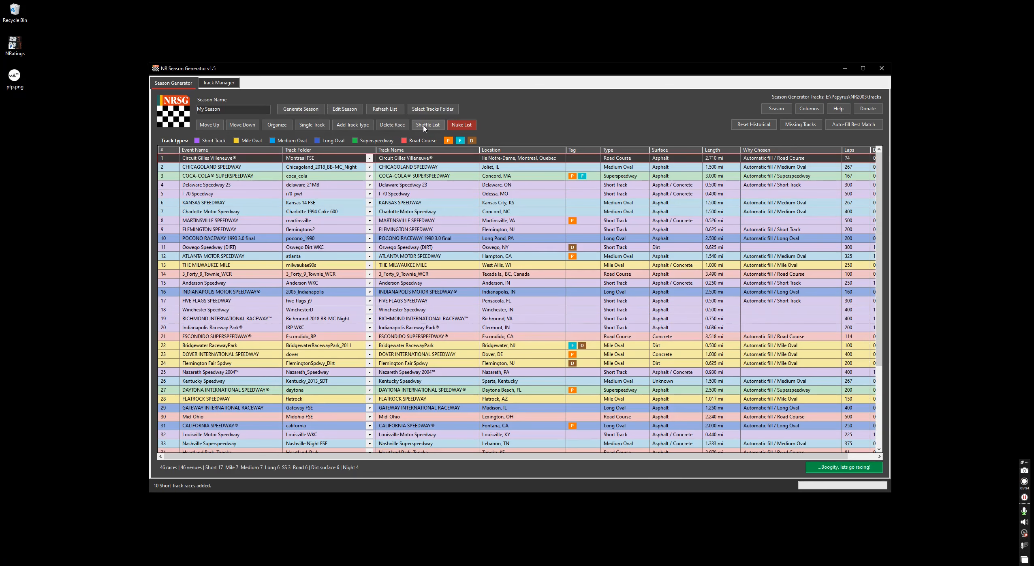
click(283, 126)
click(291, 136)
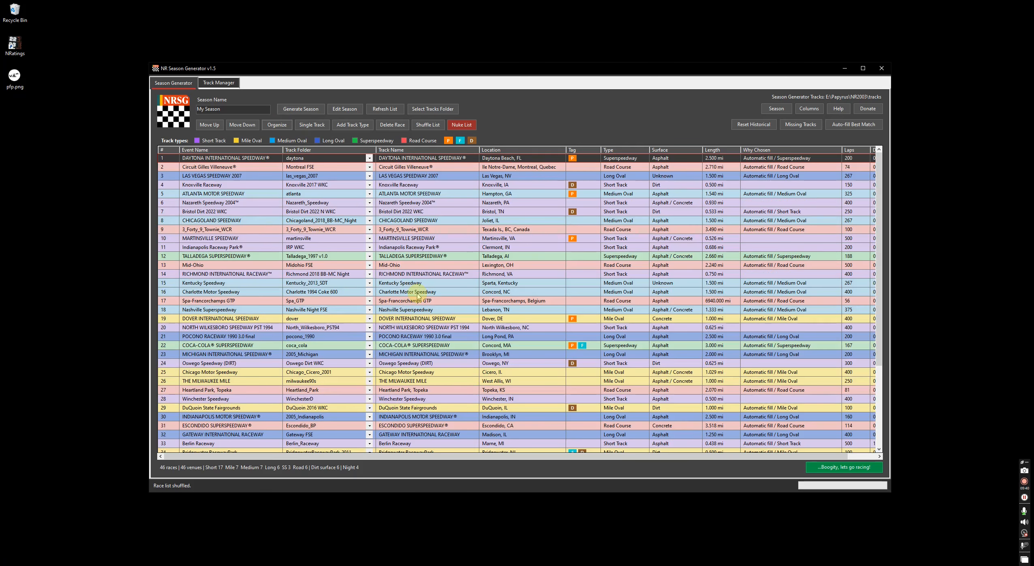
Nuke the entire race list to start a fresh season.
scroll(414, 293, down, 4)
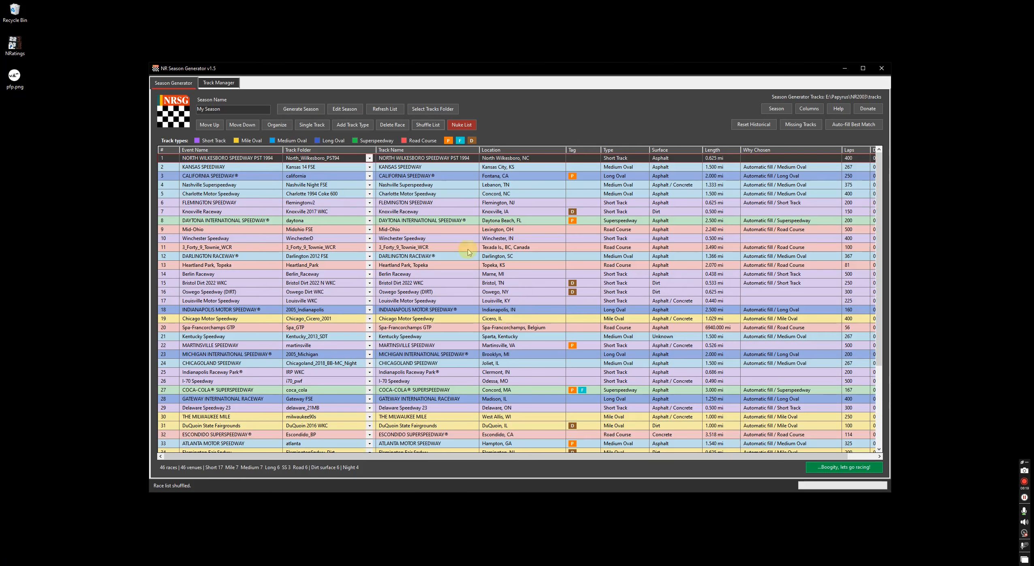
click(460, 124)
click(551, 319)
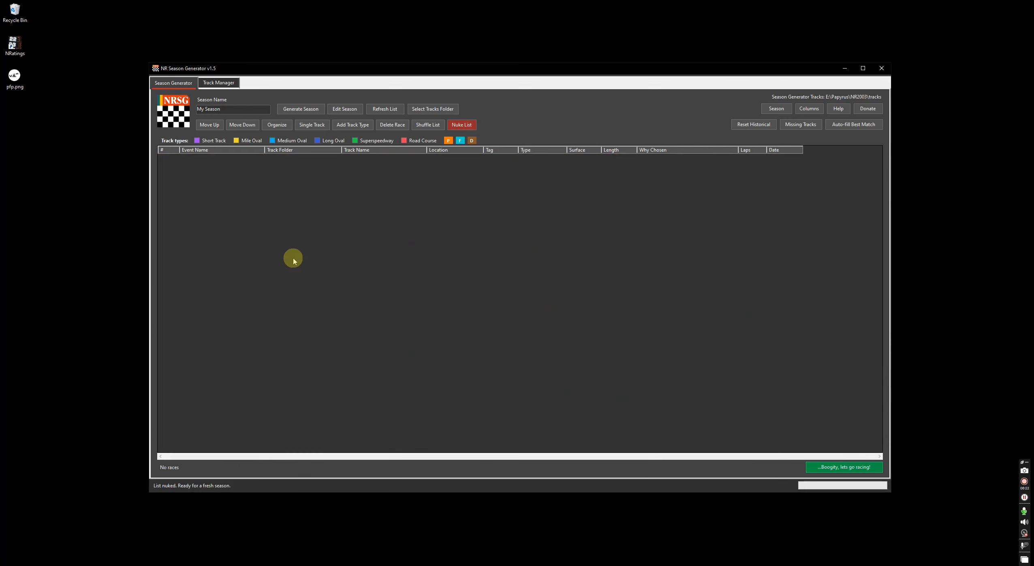
Open the Track Manager setup and choose E:\Papyrus\NR2003 Content\Tracks as the Track Archive Library.
click(235, 88)
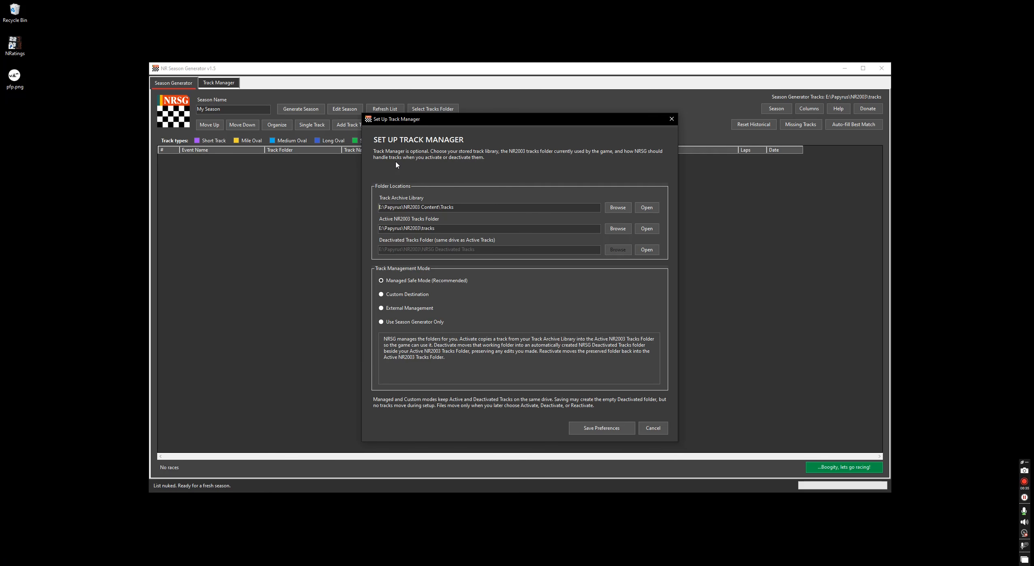
mouse_move(405, 120)
mouse_down()
mouse_move(401, 99)
mouse_move(408, 111)
mouse_up()
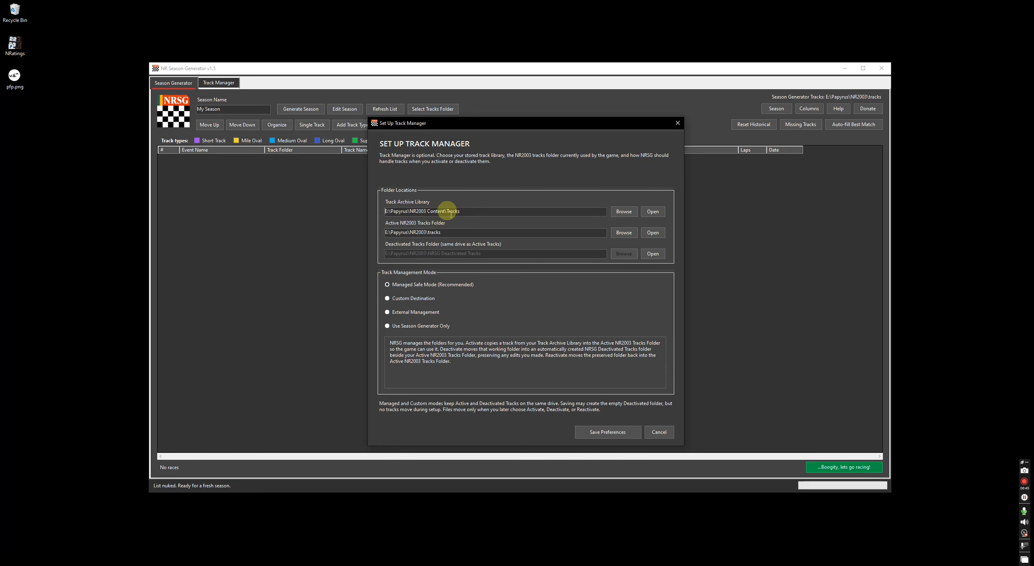
click(627, 210)
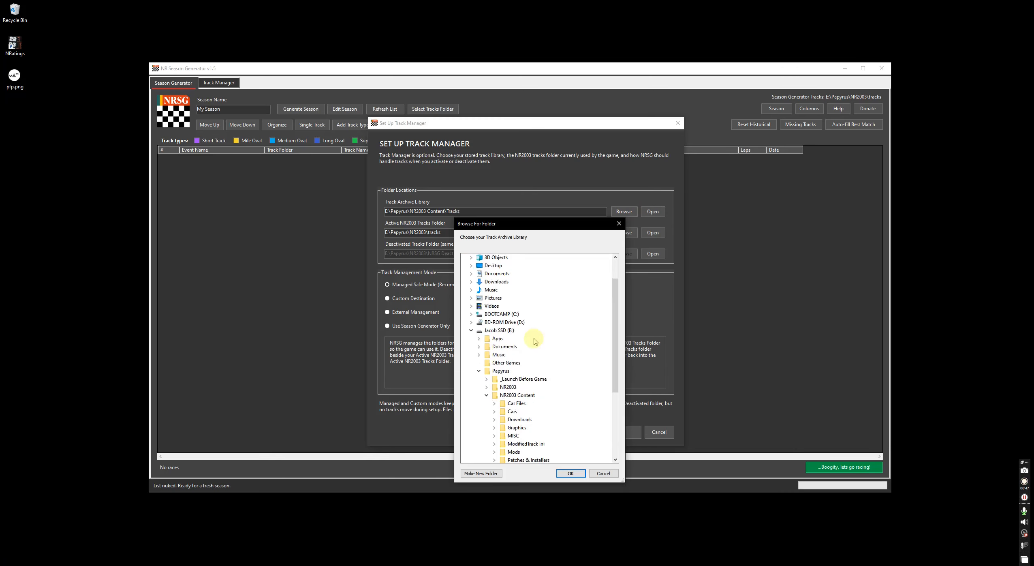
scroll(537, 365, down, 2)
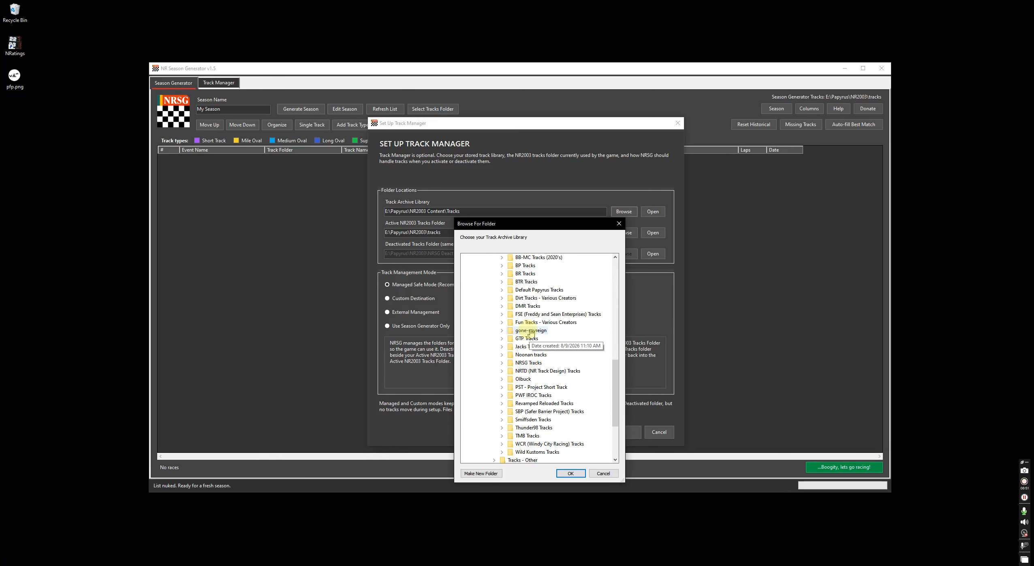
scroll(573, 339, up, 2)
scroll(546, 298, down, 2)
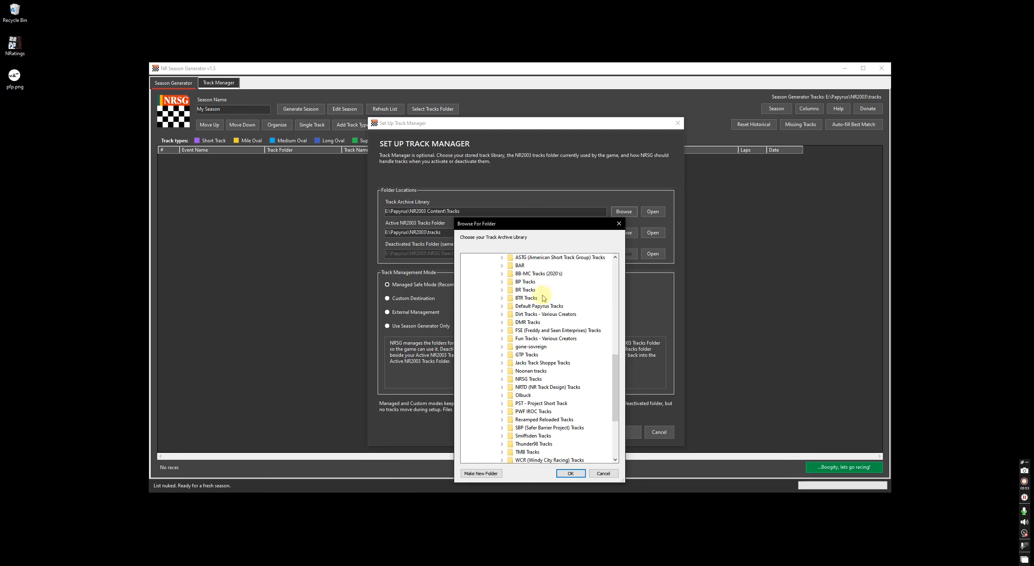
scroll(547, 393, up, 2)
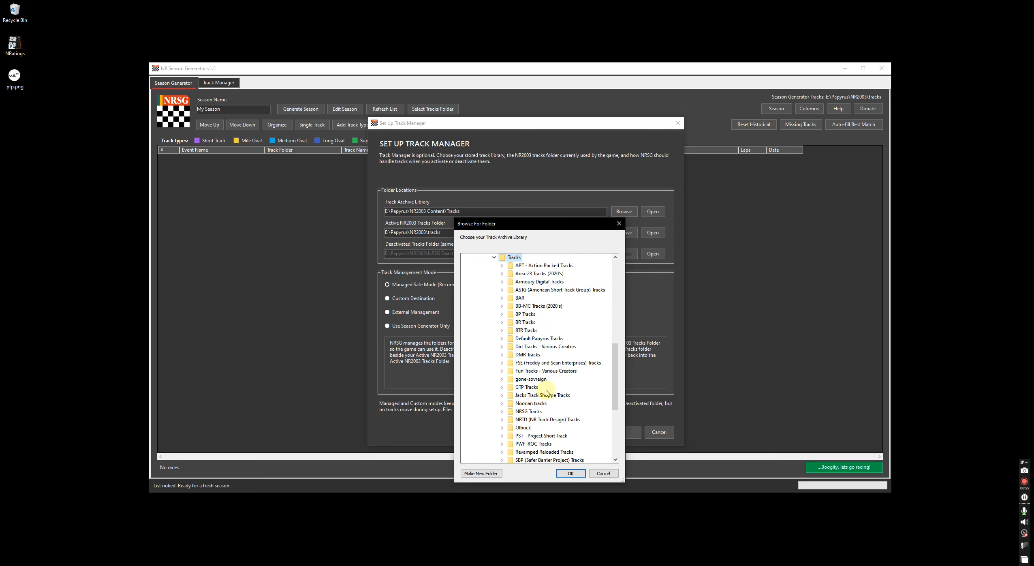
click(494, 258)
click(571, 473)
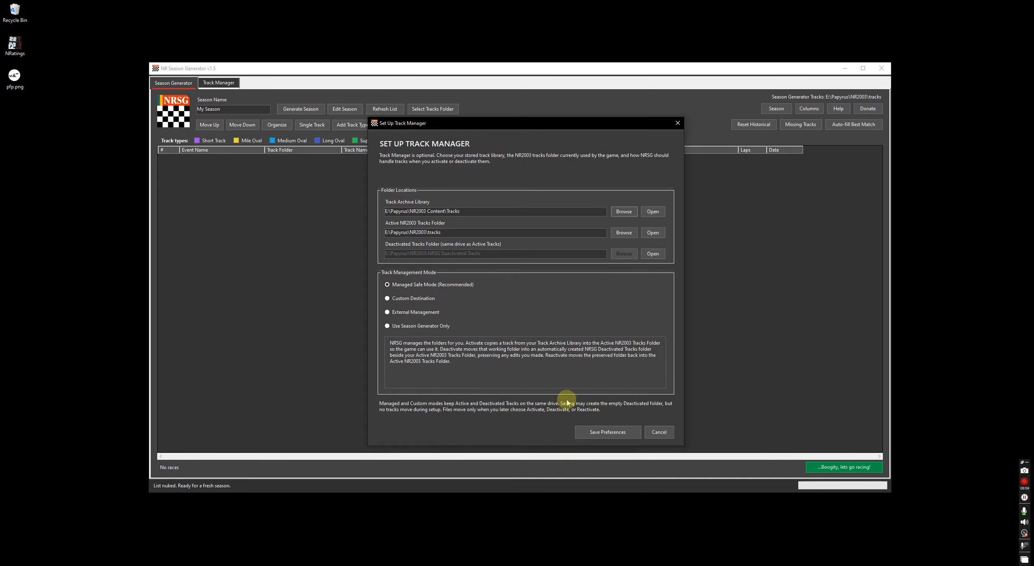
Try the Custom Destination and External Management modes for track management.
click(491, 254)
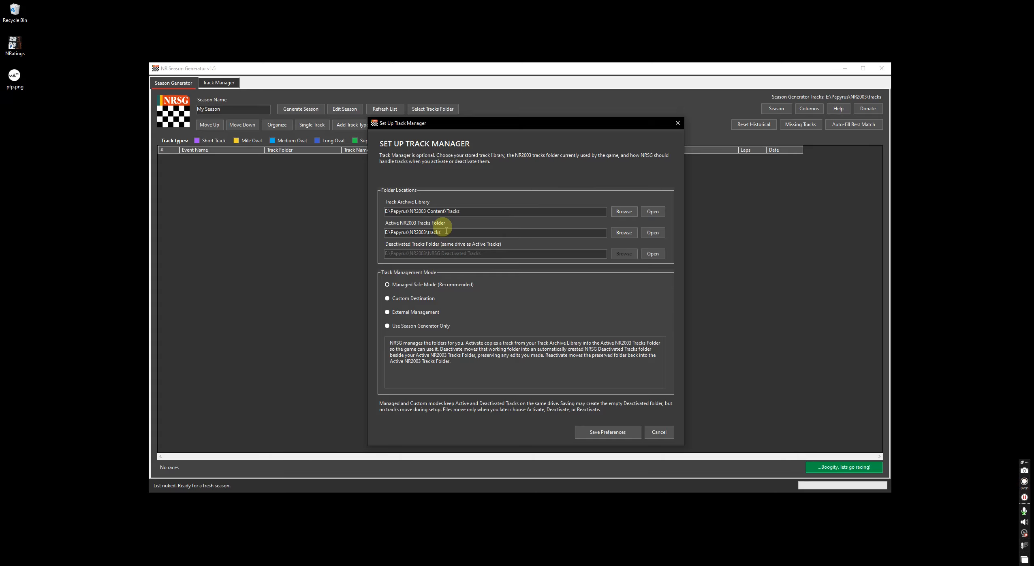
click(414, 298)
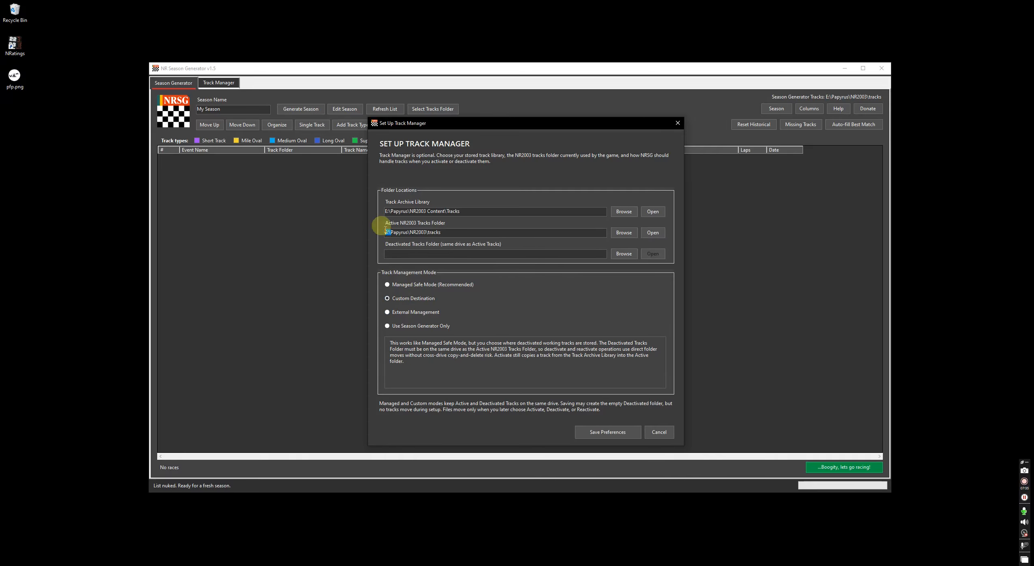
drag(388, 231, 379, 227)
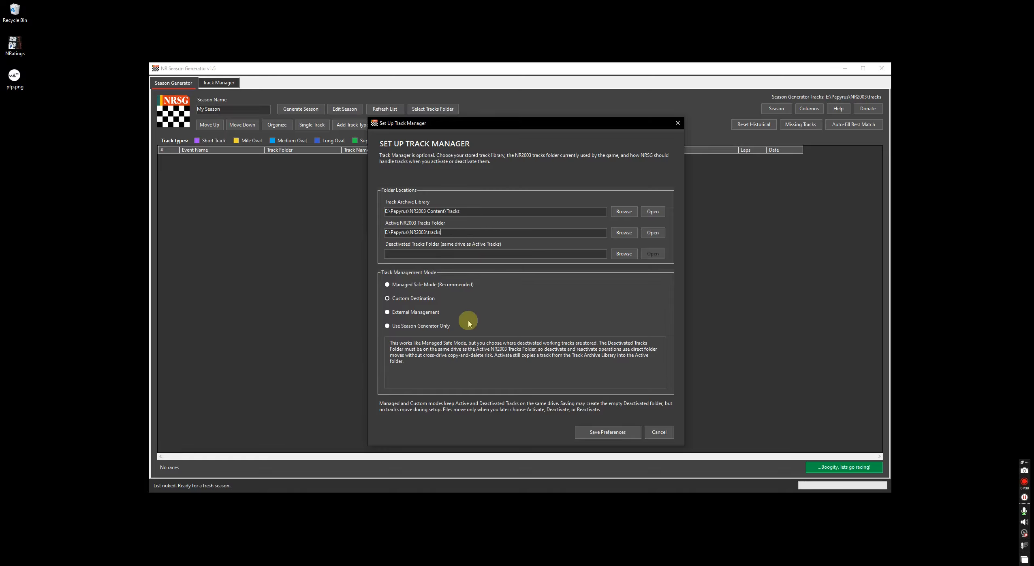
click(410, 315)
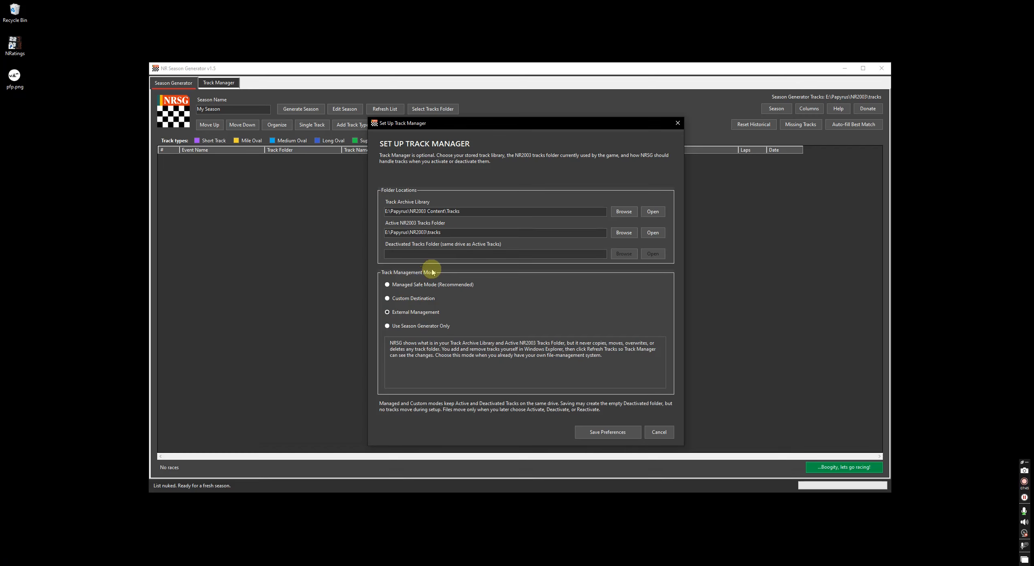
Set the track management mode to Use Season Generator Only, save the preferences, and reopen the Track Manager setup.
click(405, 326)
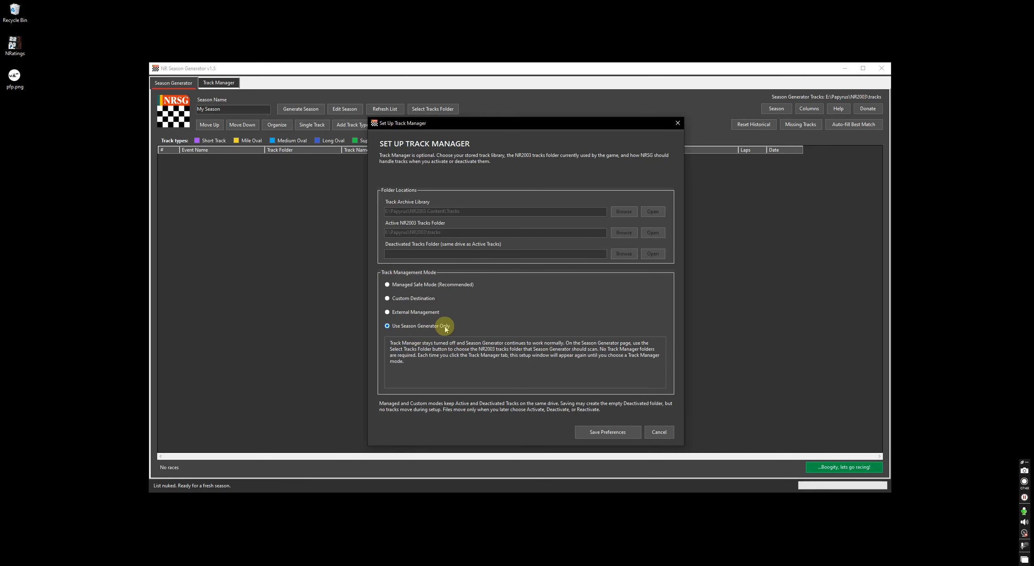
click(618, 433)
click(232, 83)
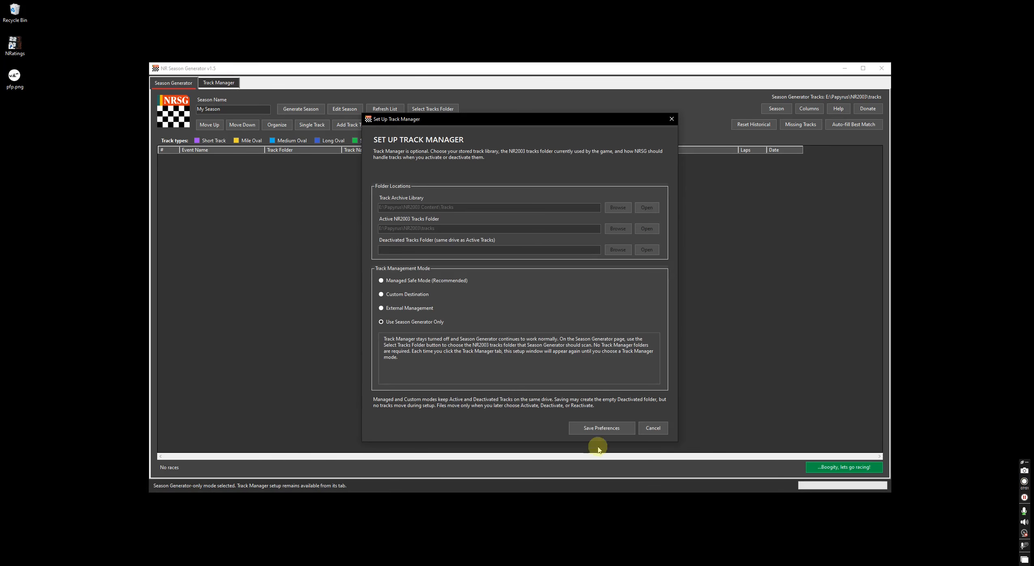
Set the track management mode to Managed Safe Mode (Recommended) and save the preferences.
click(414, 286)
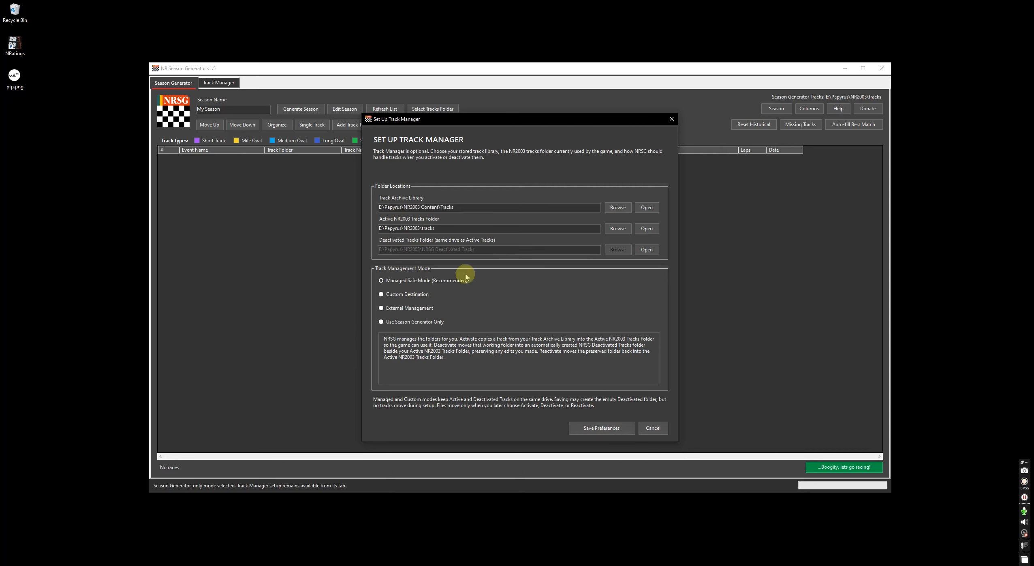
click(622, 424)
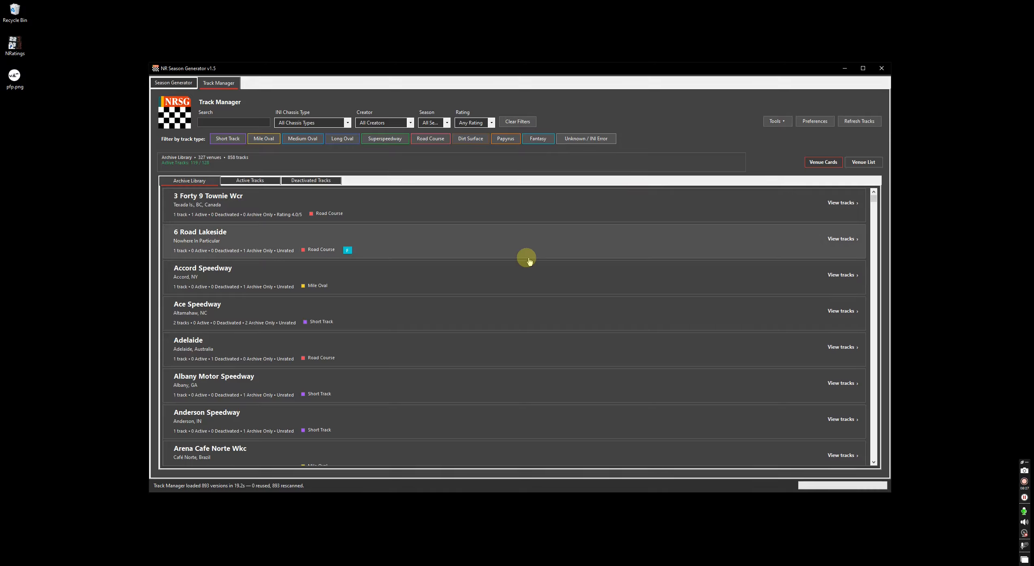
Look through the Archive Library, Active Tracks and Deactivated Tracks lists, ending back in the Archive Library.
scroll(446, 257, down, 1)
scroll(332, 227, up, 1)
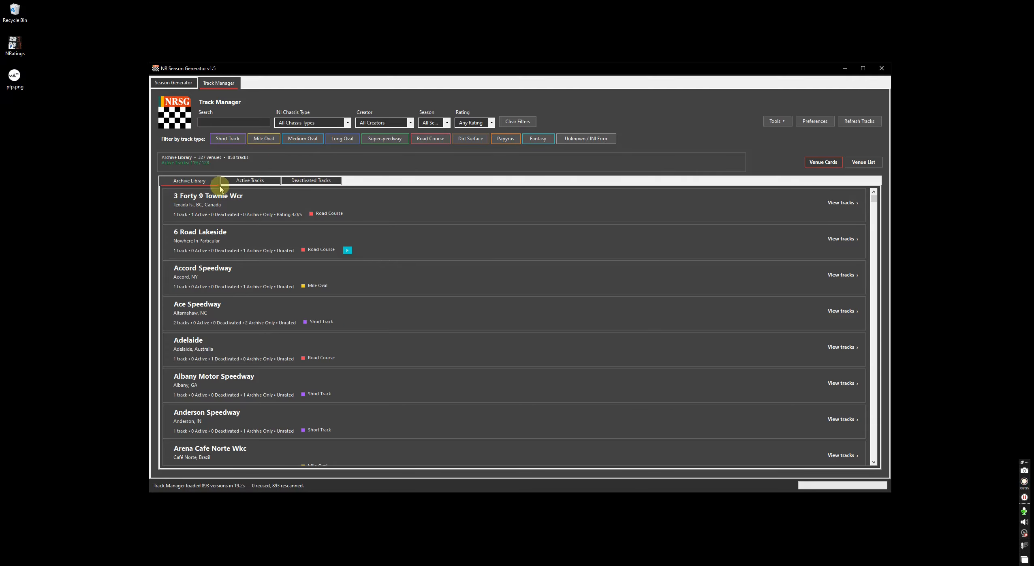
scroll(281, 226, down, 1)
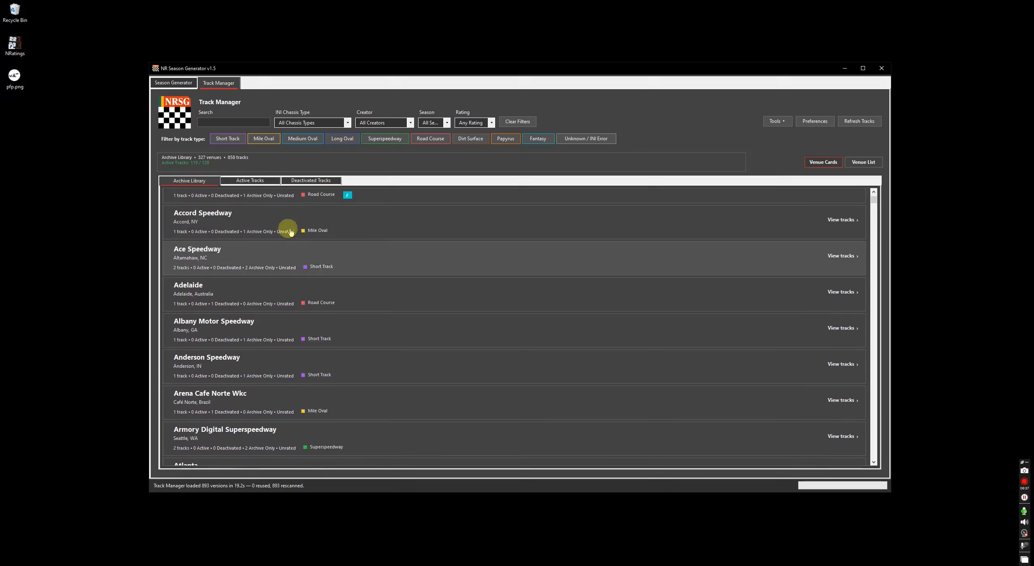
scroll(284, 227, up, 1)
click(249, 181)
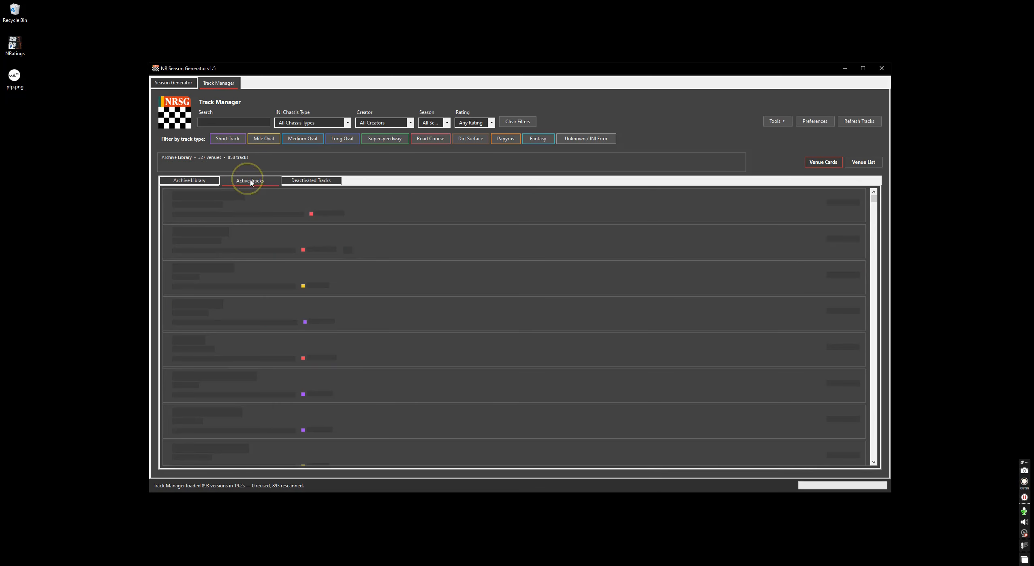
click(322, 181)
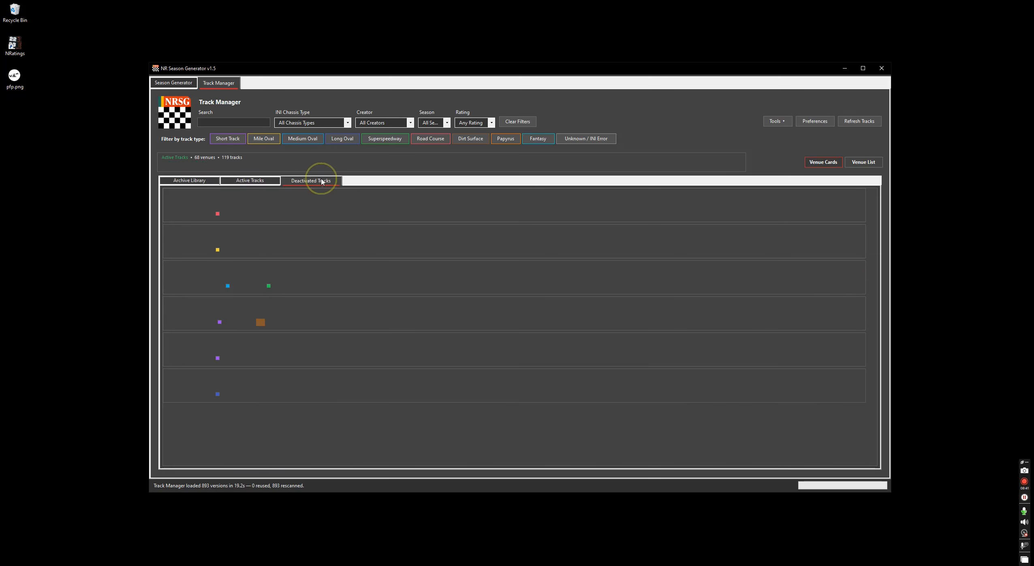
click(205, 182)
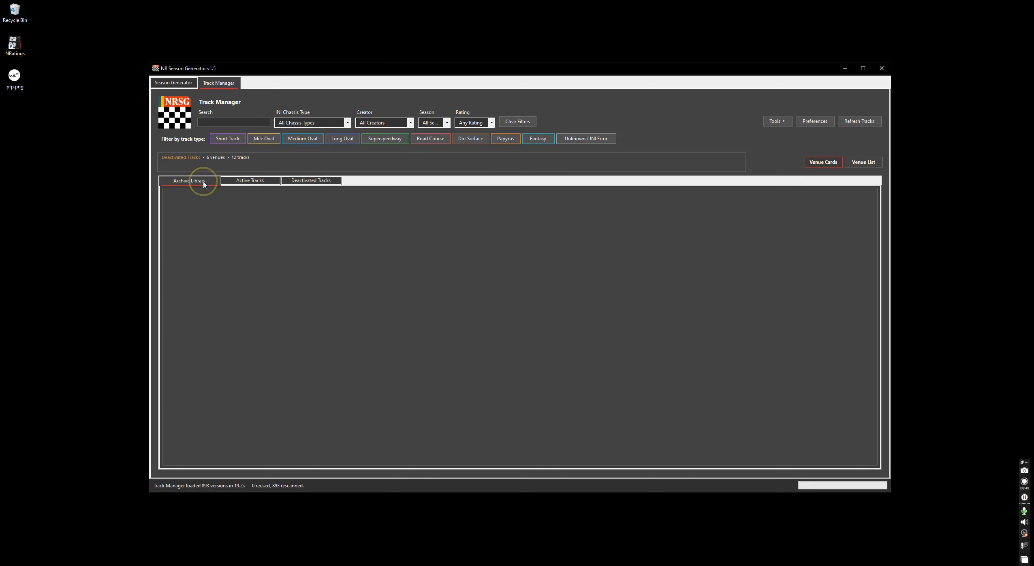
click(302, 183)
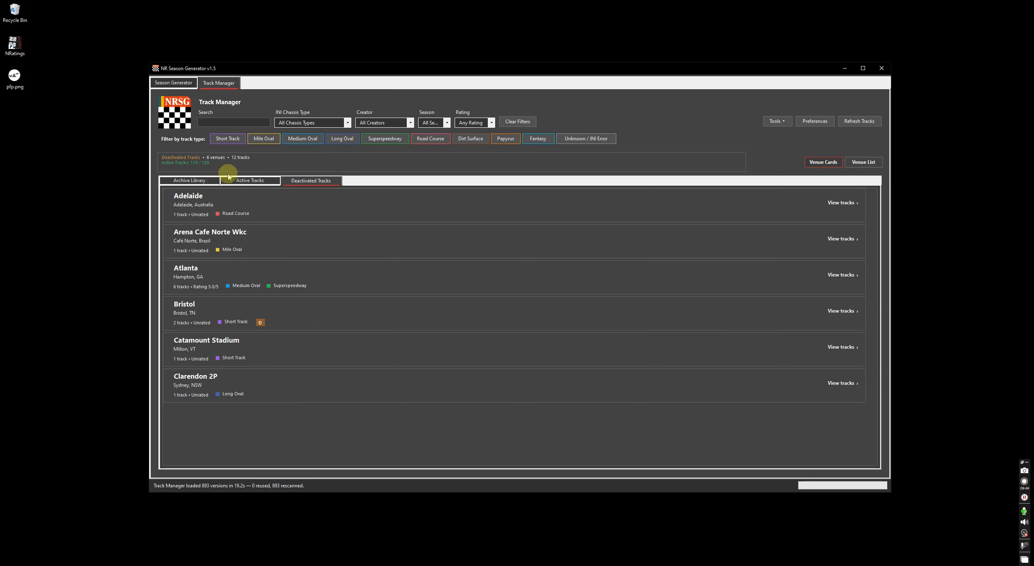
click(197, 181)
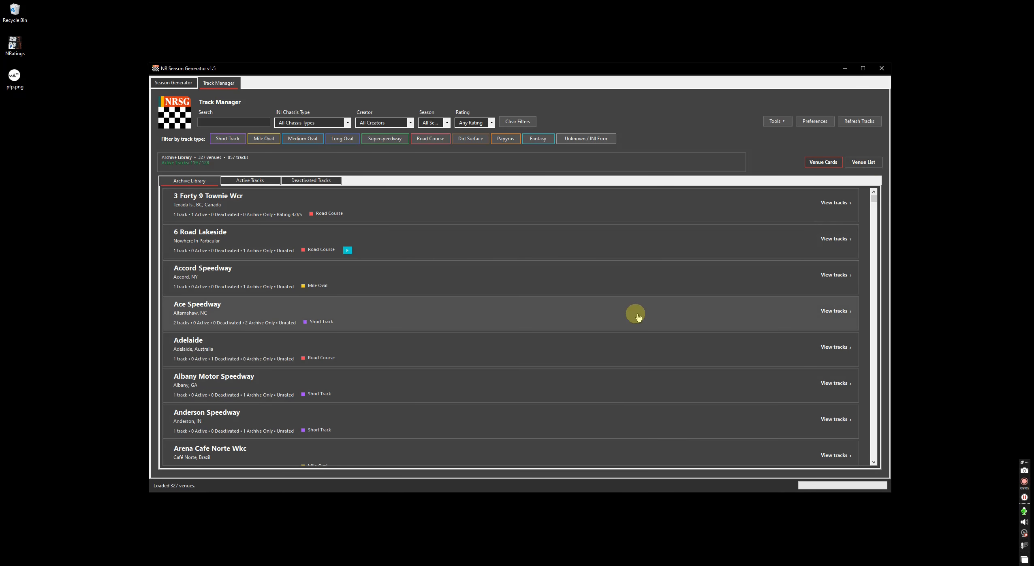
Expand the Atlanta venue in the Archive Library, review its track versions and statuses, and collapse it.
scroll(402, 352, down, 5)
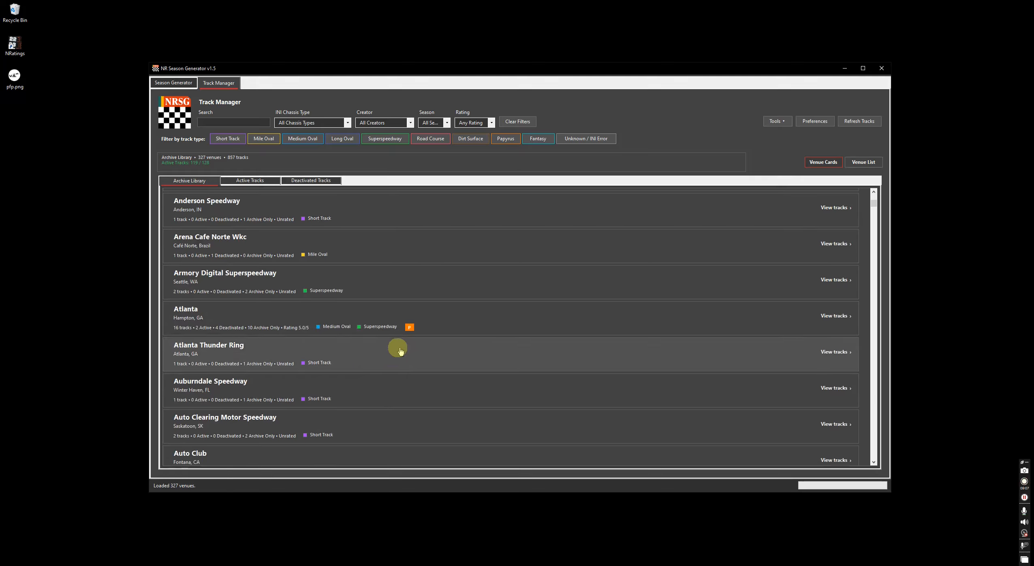
click(271, 320)
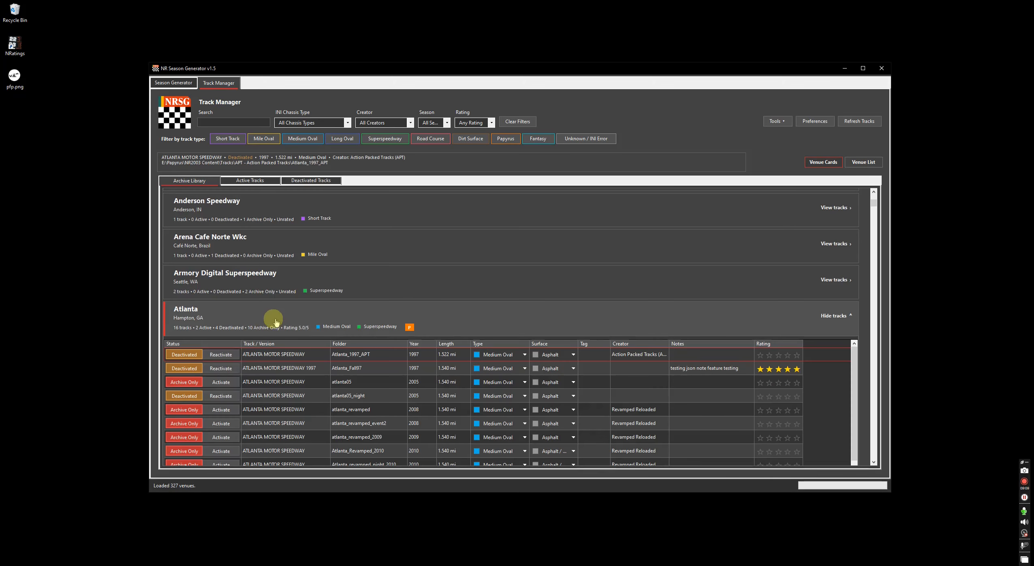
scroll(254, 317, down, 3)
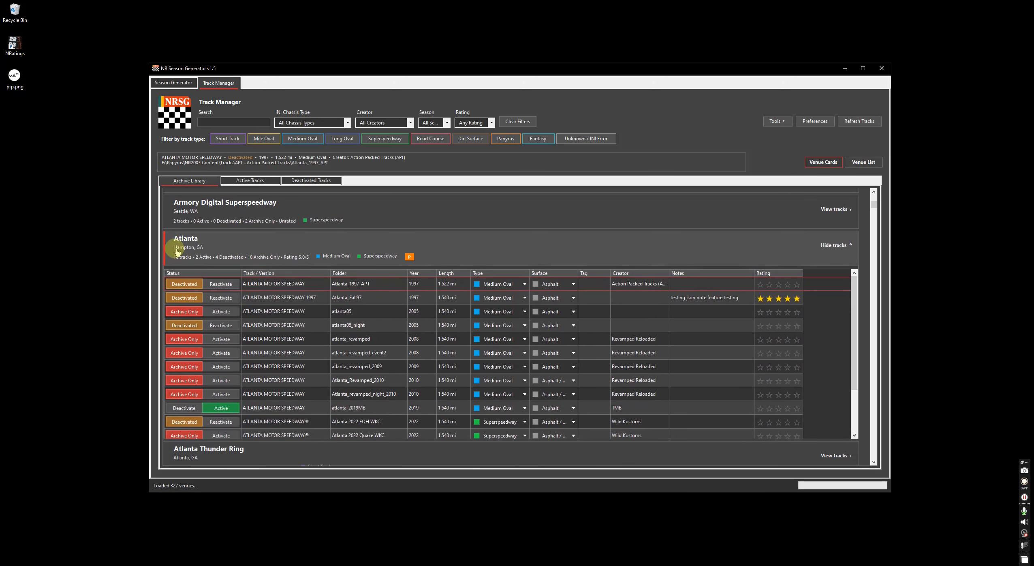
scroll(279, 296, down, 3)
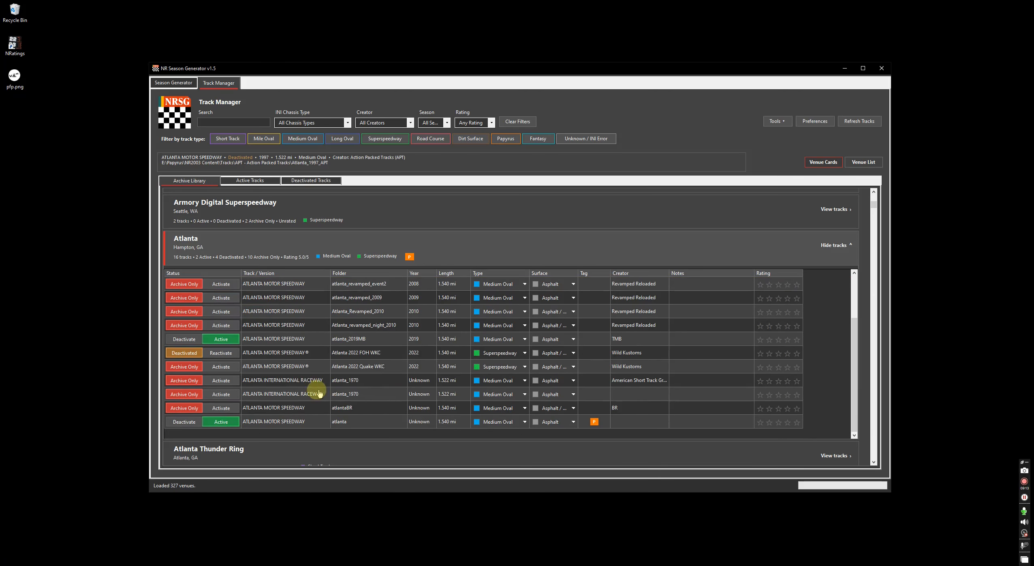
scroll(317, 393, up, 3)
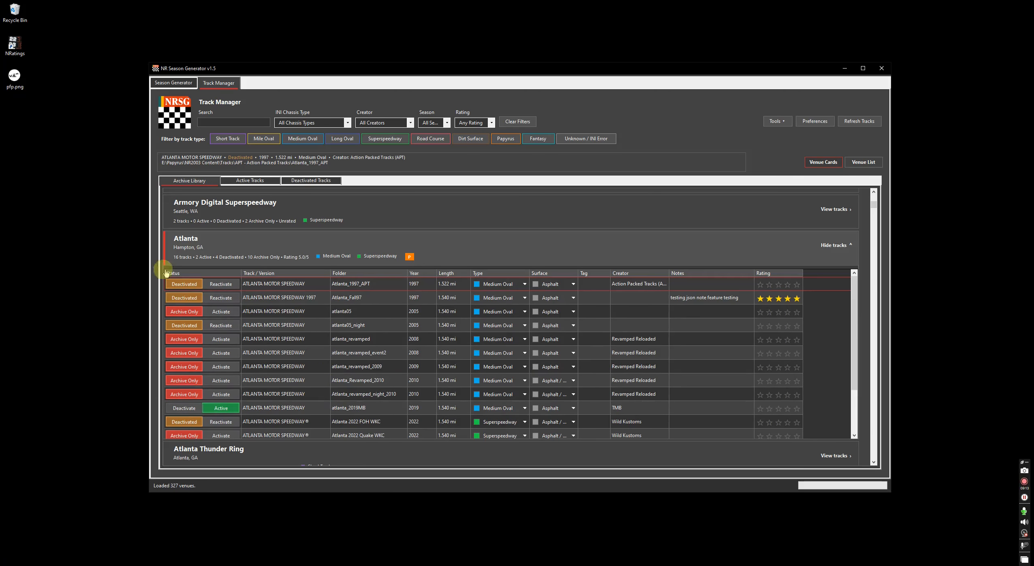
click(221, 243)
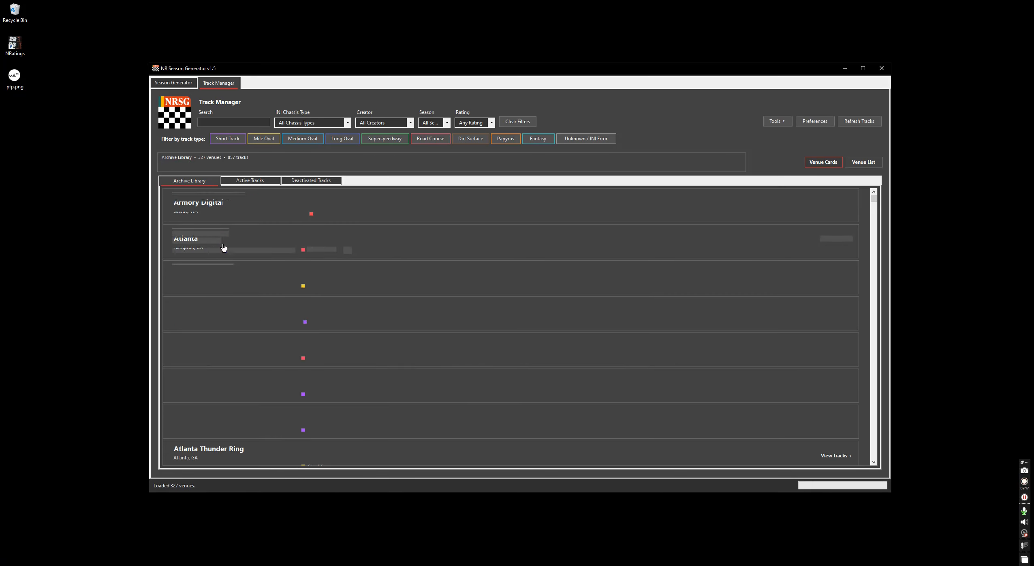
scroll(522, 295, up, 6)
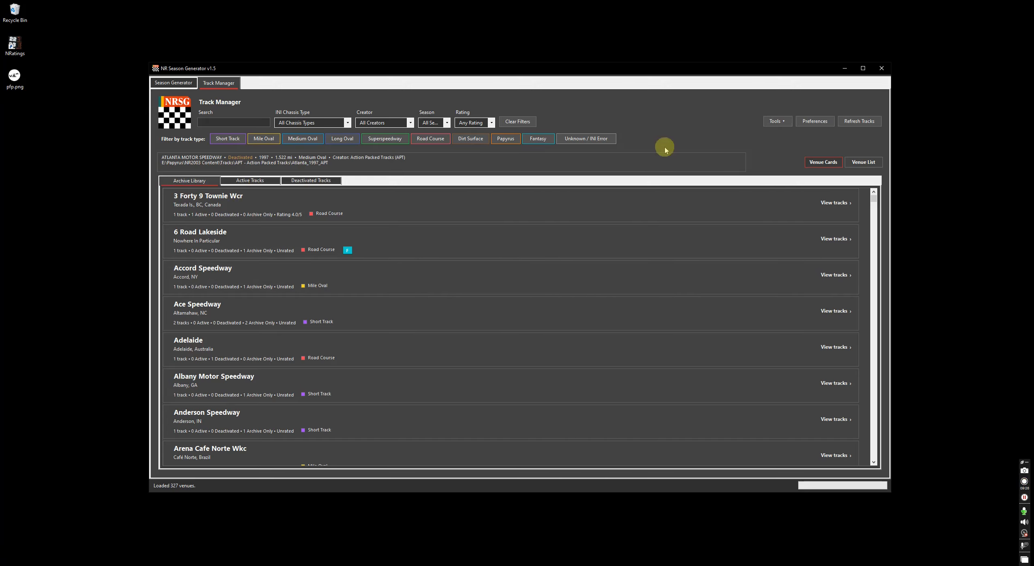
Browse the active venues, expand Anderson Speedway's tracks, and view the deactivated tracks.
click(259, 179)
scroll(247, 243, down, 5)
scroll(259, 241, up, 5)
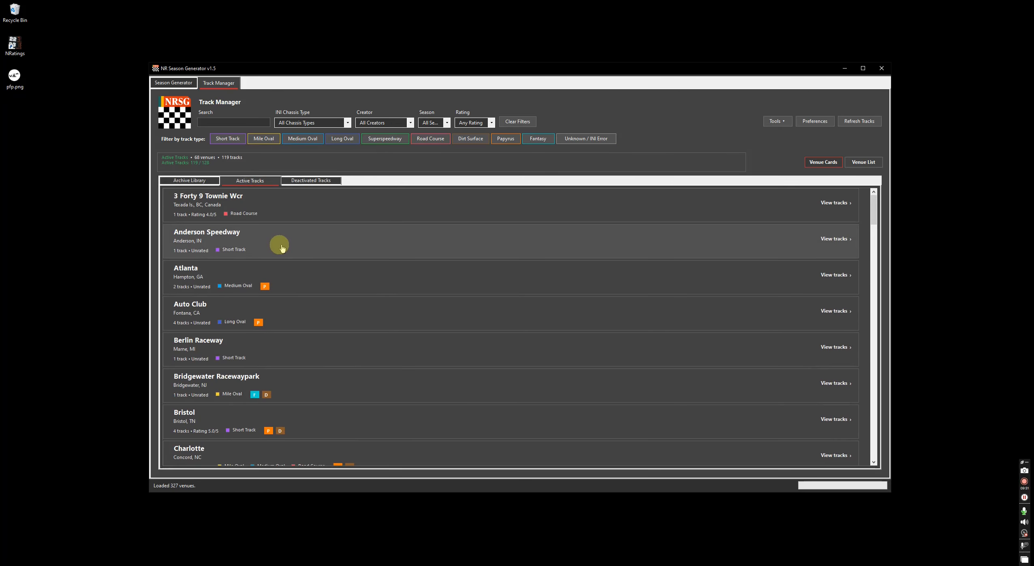
click(282, 248)
click(310, 180)
Expand Ace Speedway in the Archive Library and activate its Ace Speedway 2005 version.
click(187, 180)
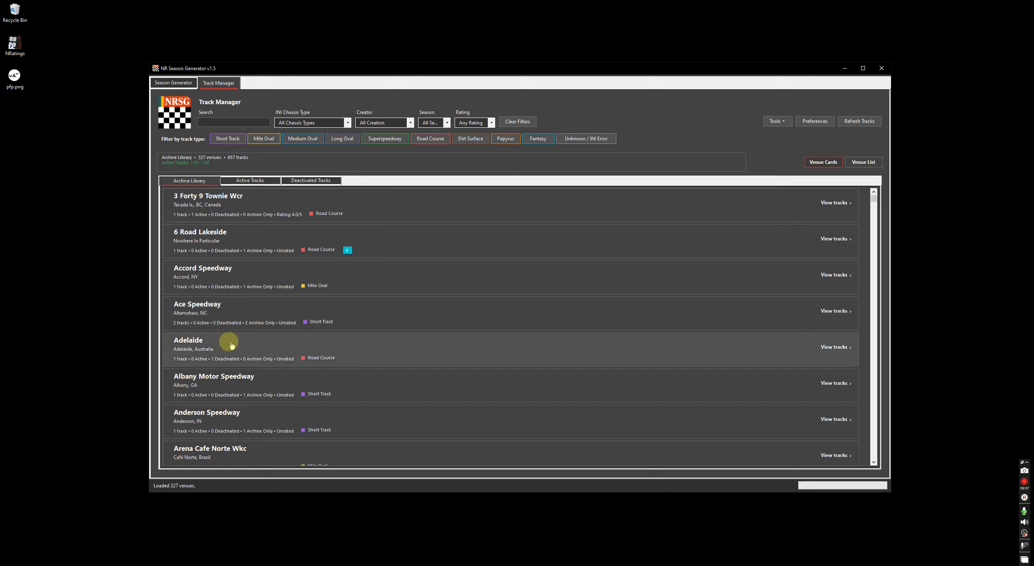
click(216, 309)
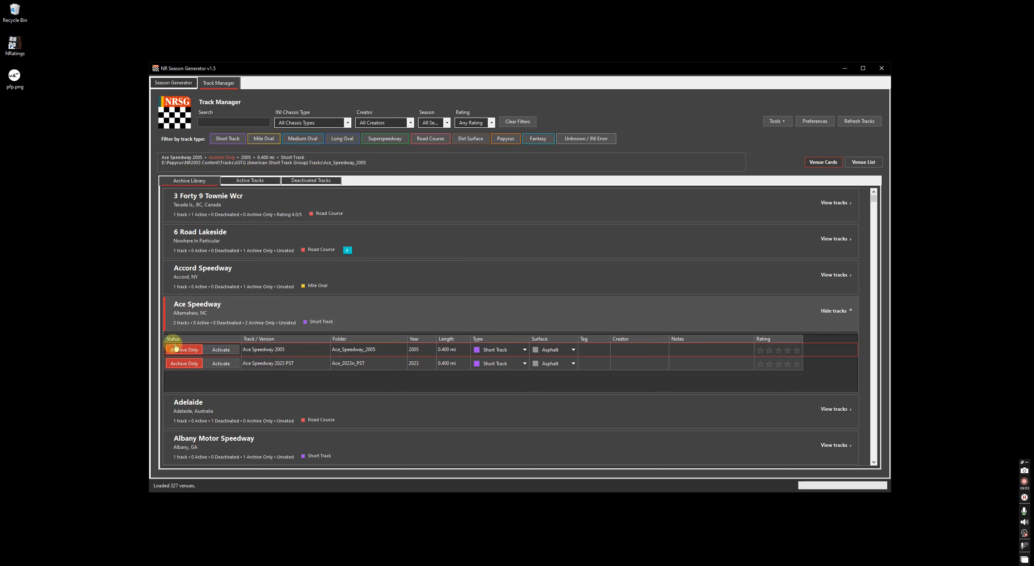
click(228, 352)
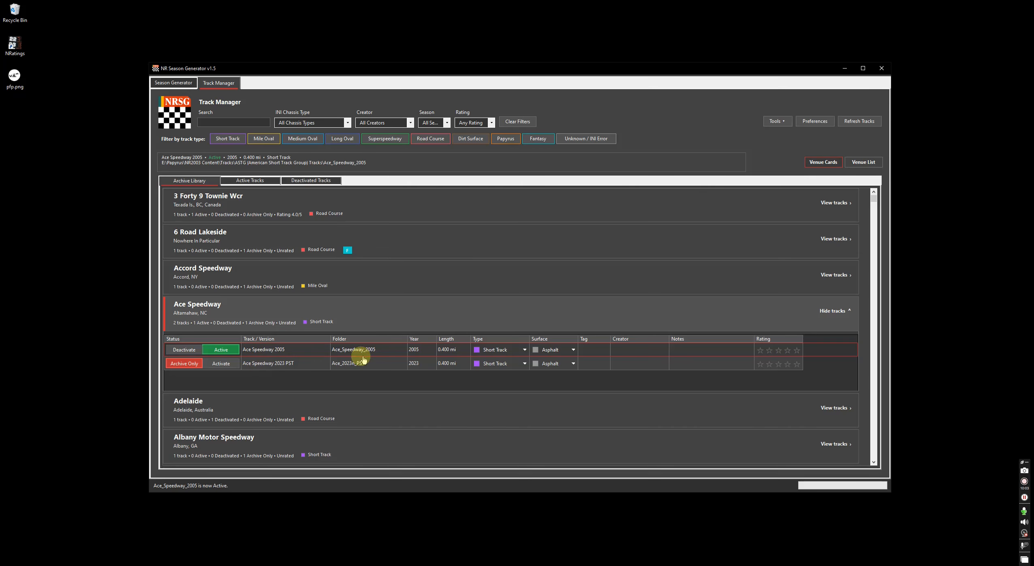
Expand Ace Speedway among the active tracks, collapse Anderson Speedway, and deactivate Ace Speedway 2005.
click(248, 181)
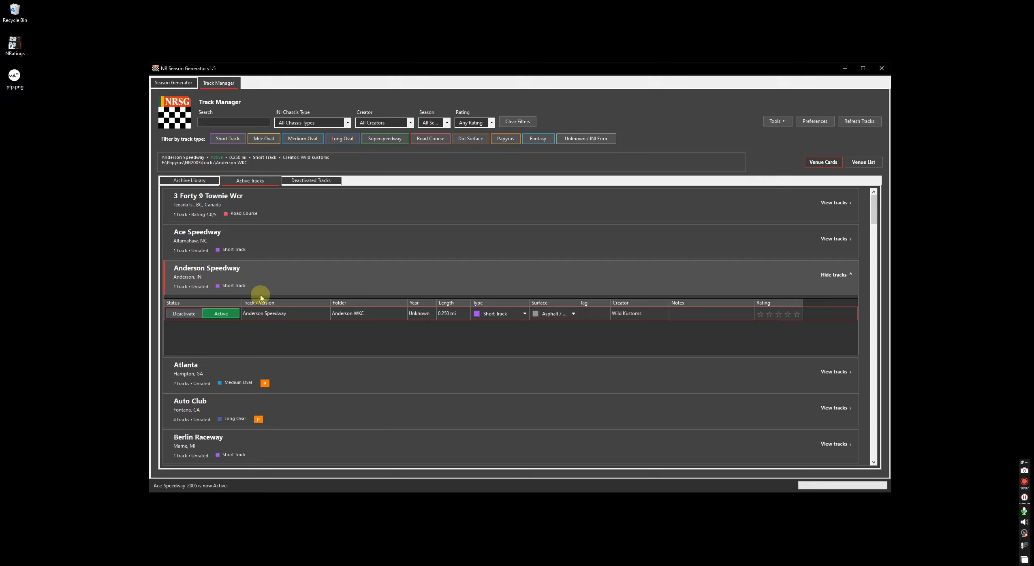
click(273, 241)
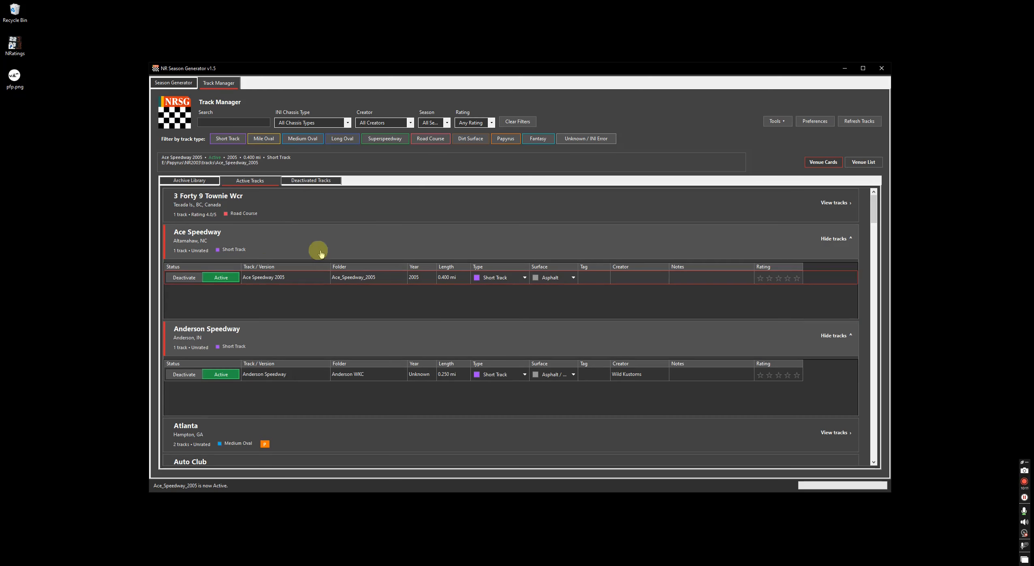
click(347, 337)
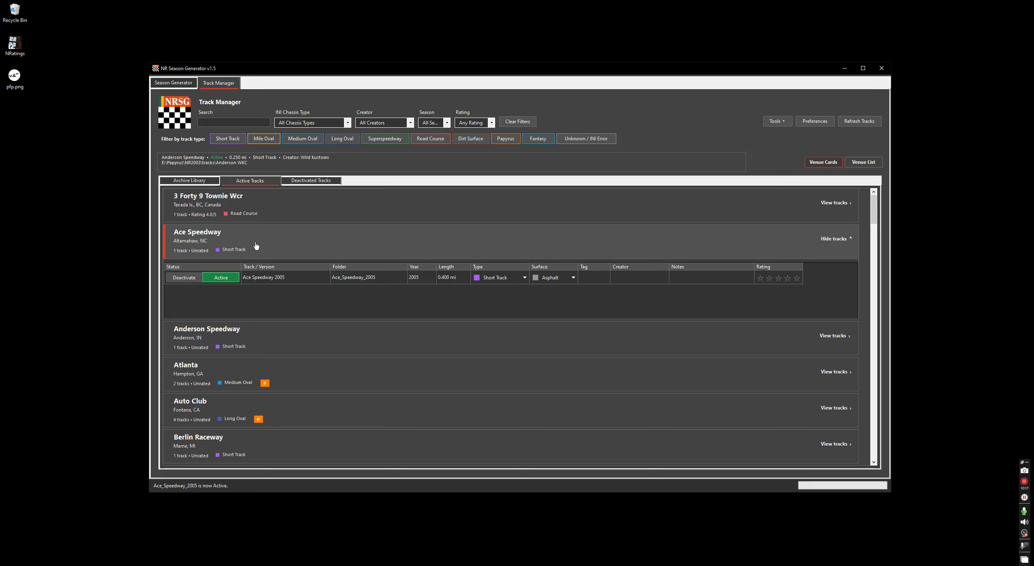
click(184, 279)
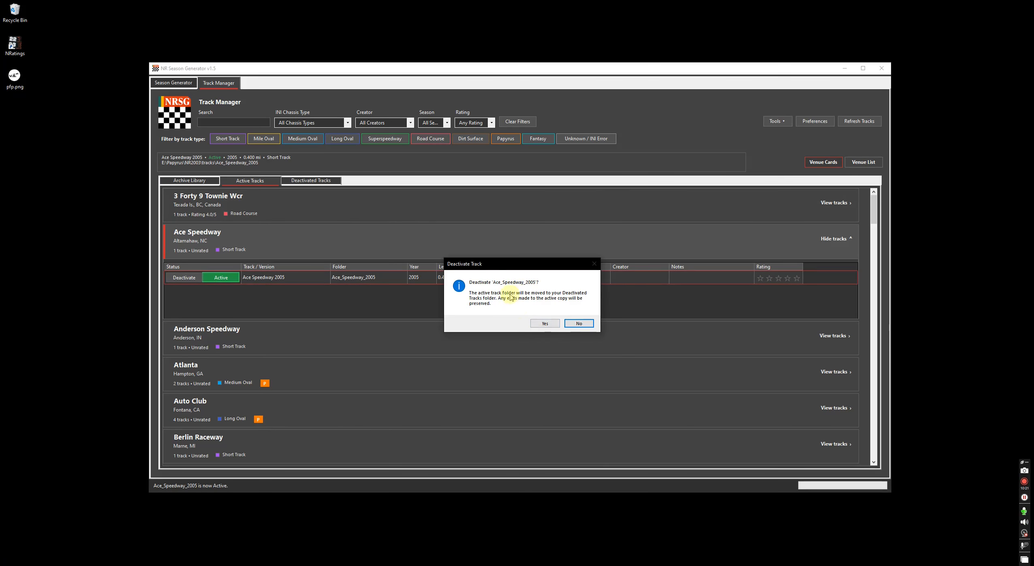
click(545, 323)
Expand Ace Speedway among the deactivated tracks and reactivate Ace Speedway 2005.
click(319, 181)
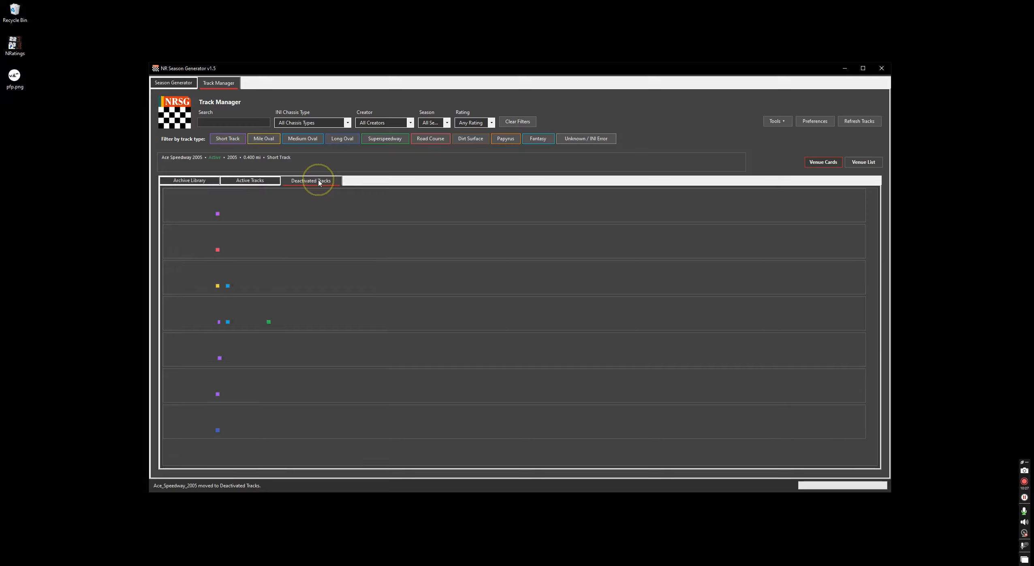
click(282, 205)
click(221, 241)
Return to the active tracks and deactivate Ace Speedway 2005 once more.
click(245, 183)
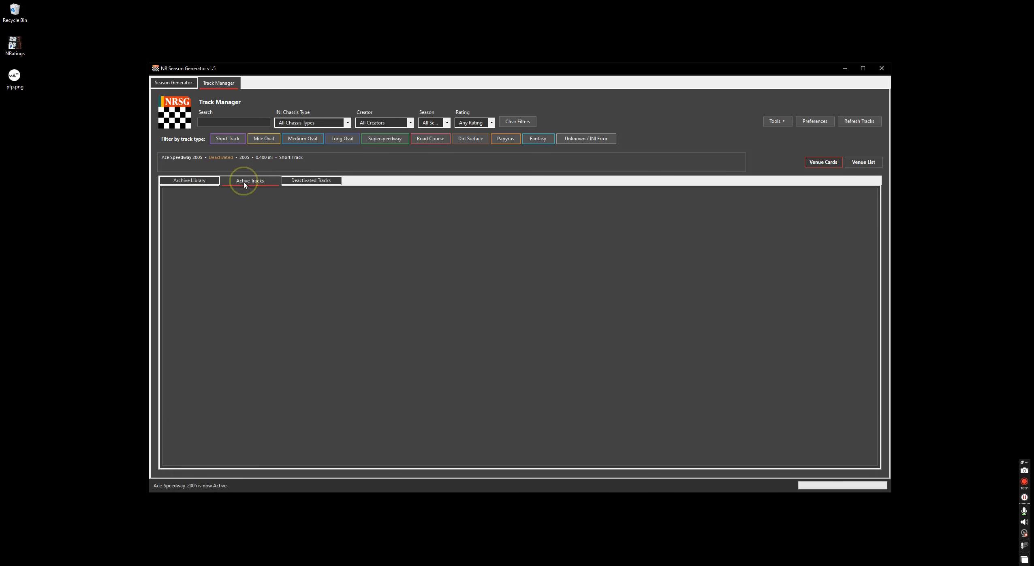
click(185, 277)
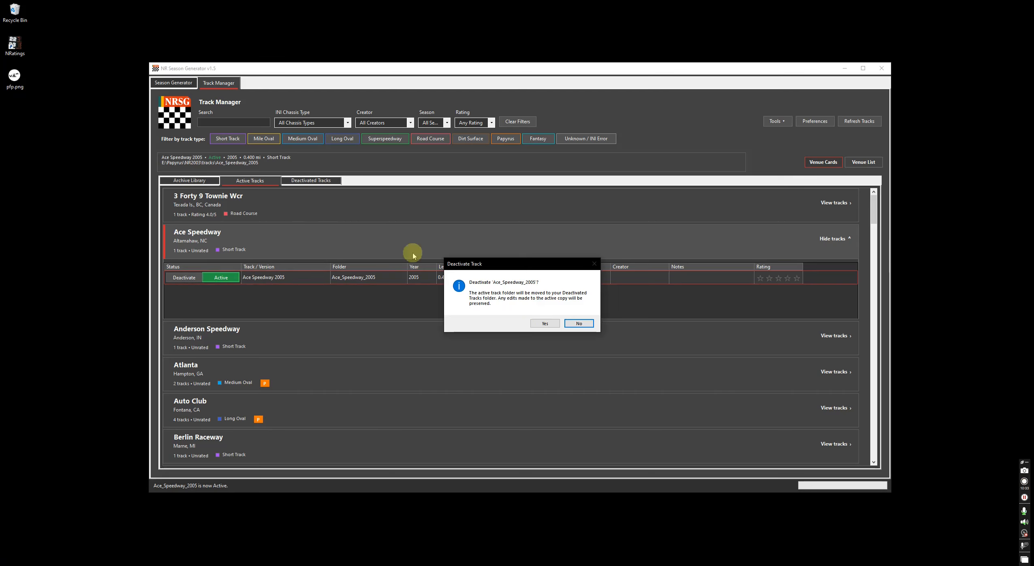
click(545, 323)
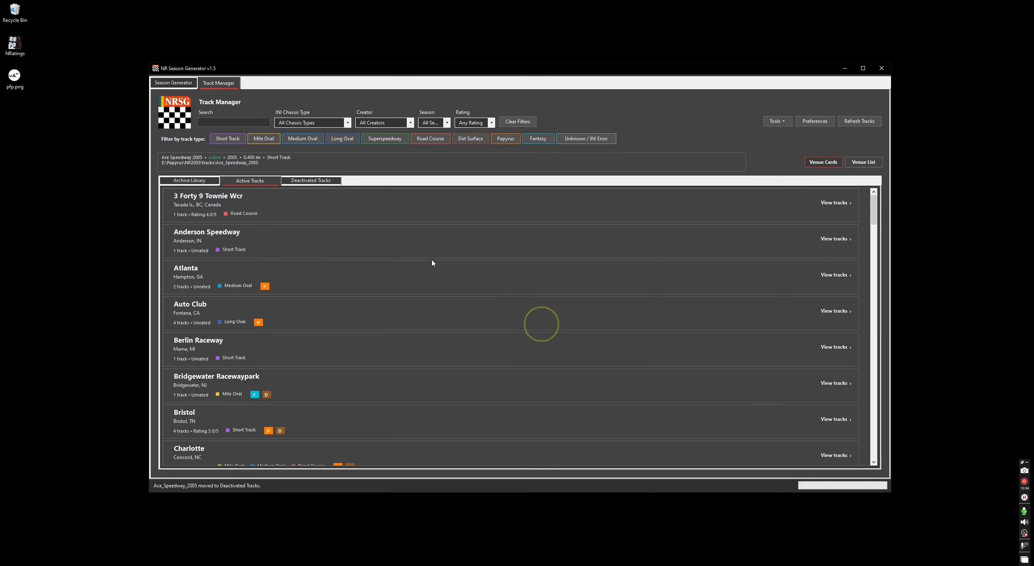
Check Ace Speedway's status in the deactivated tracks and the Archive Library, collapsing the venue in both lists.
click(311, 180)
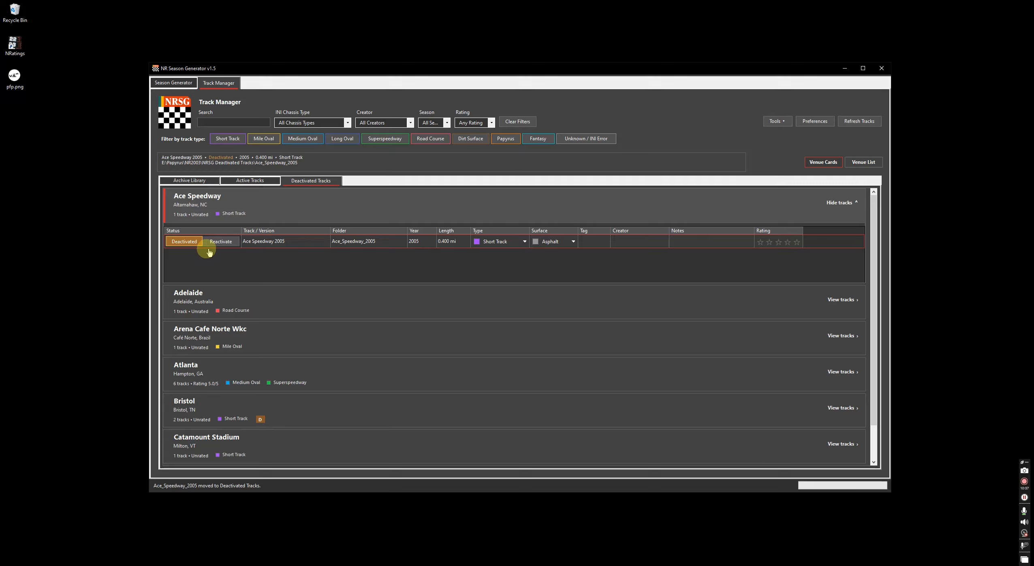
click(251, 211)
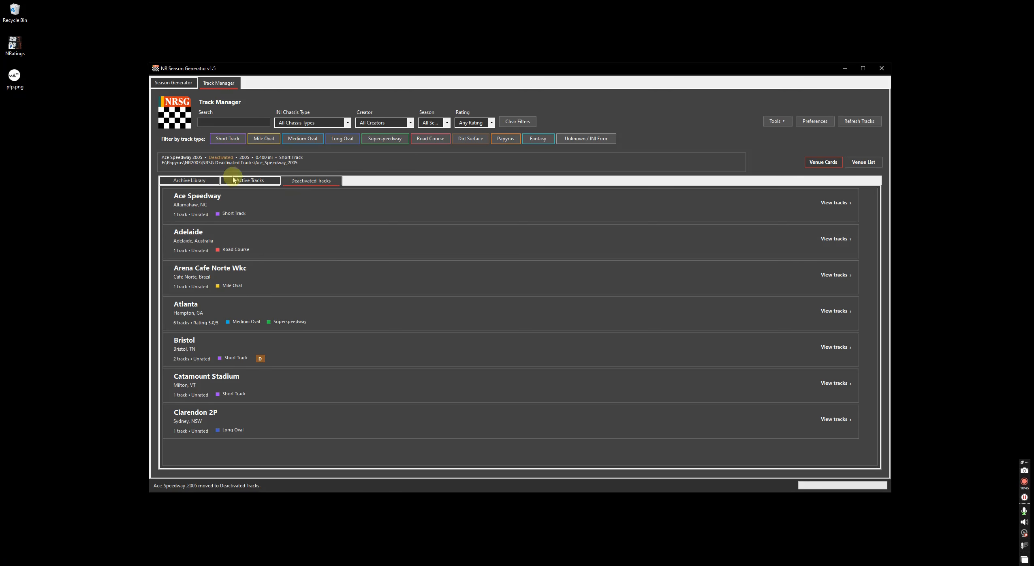
click(180, 182)
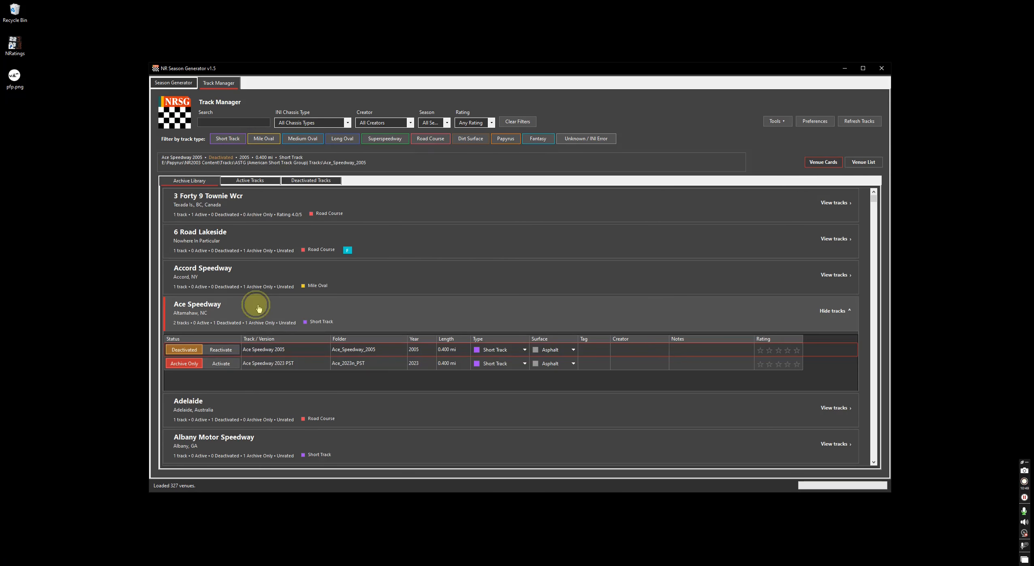
click(258, 306)
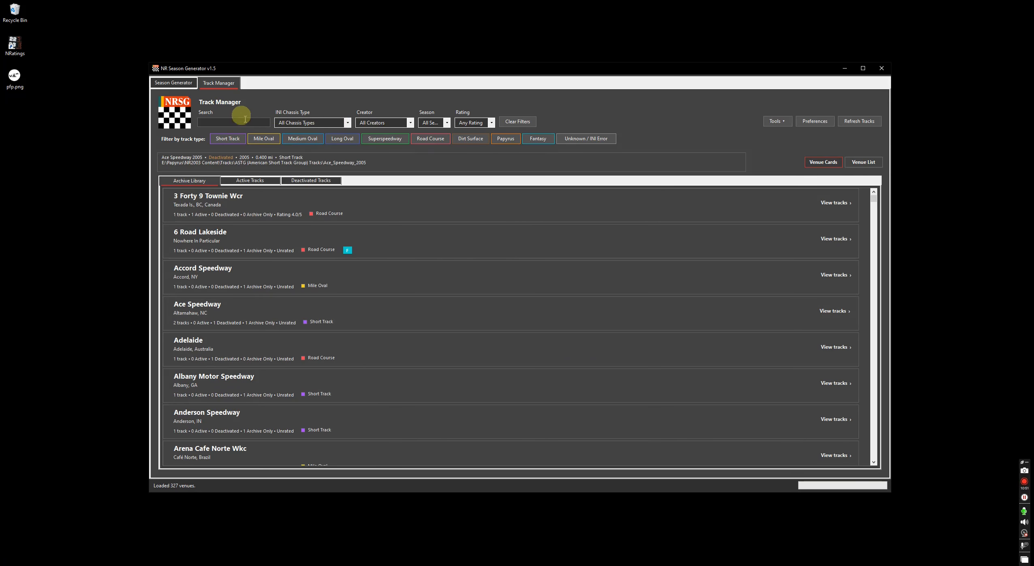
Filter the Archive Library by the Unrestricted Superspeedway INI chassis type and clear the filter.
click(348, 123)
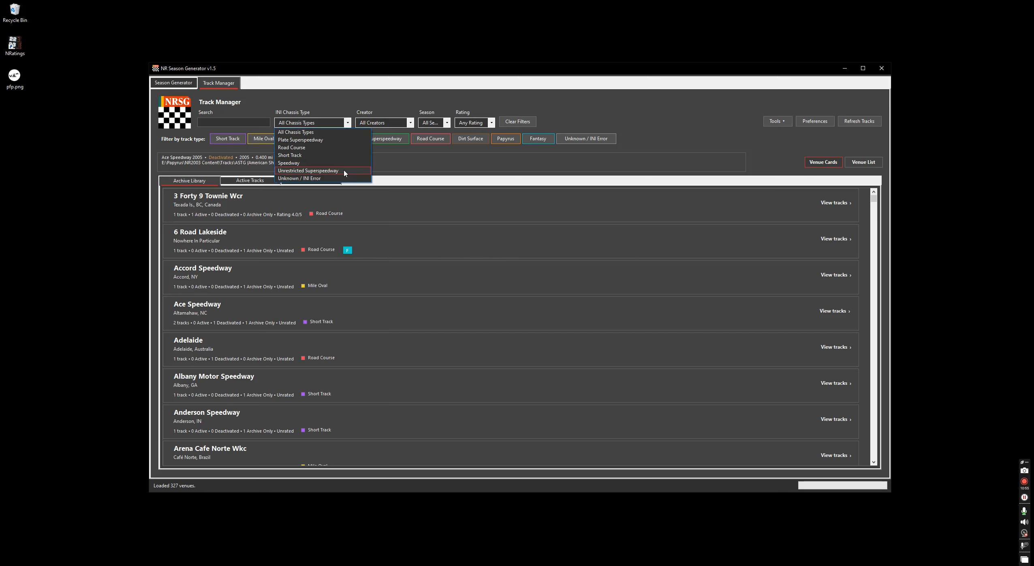
click(344, 173)
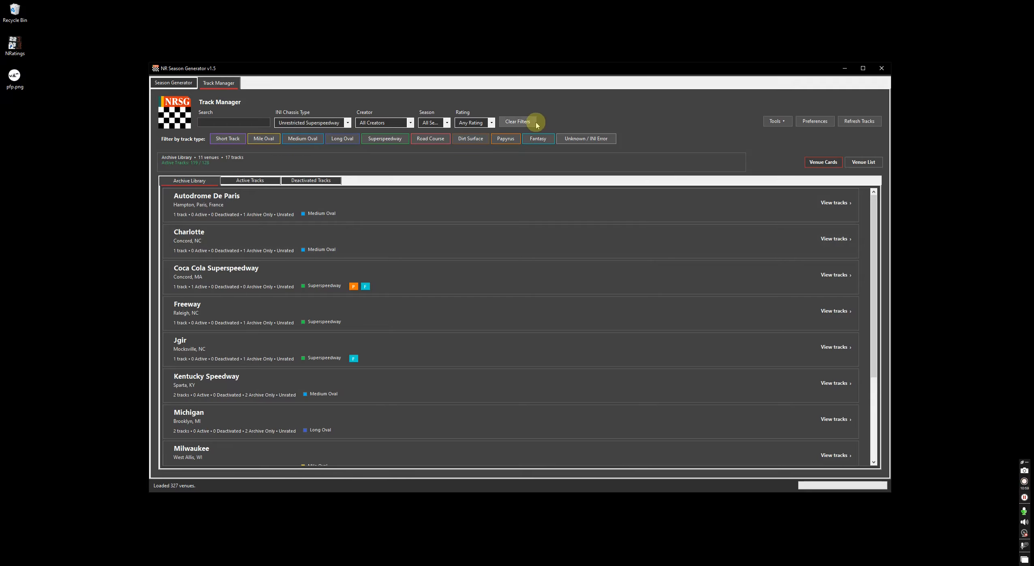
click(521, 122)
Filter the Archive Library by creator BB-MC, switch the creator filter to Project Short Track (PST), and look through the venues.
click(411, 124)
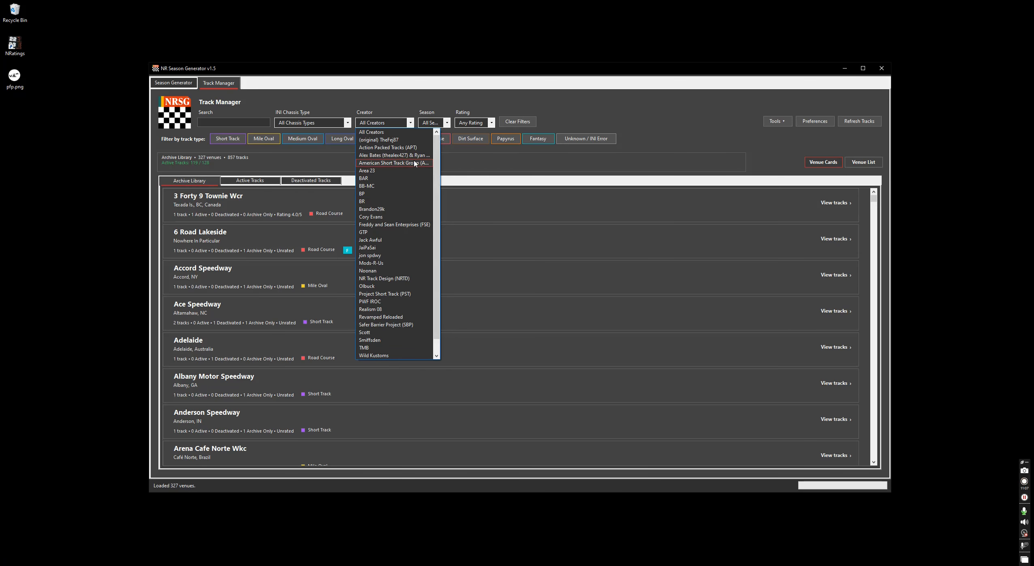
click(378, 185)
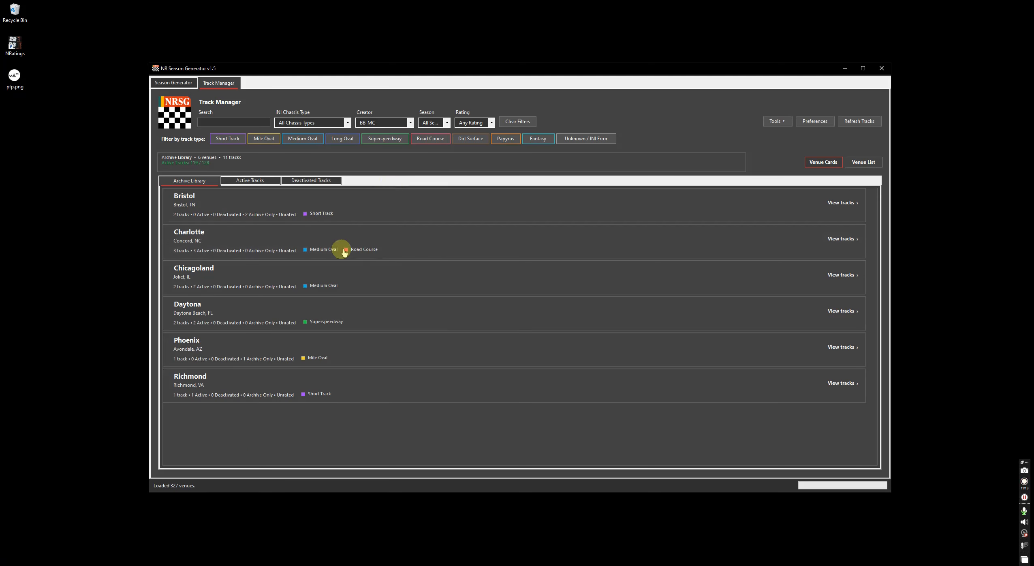
click(409, 121)
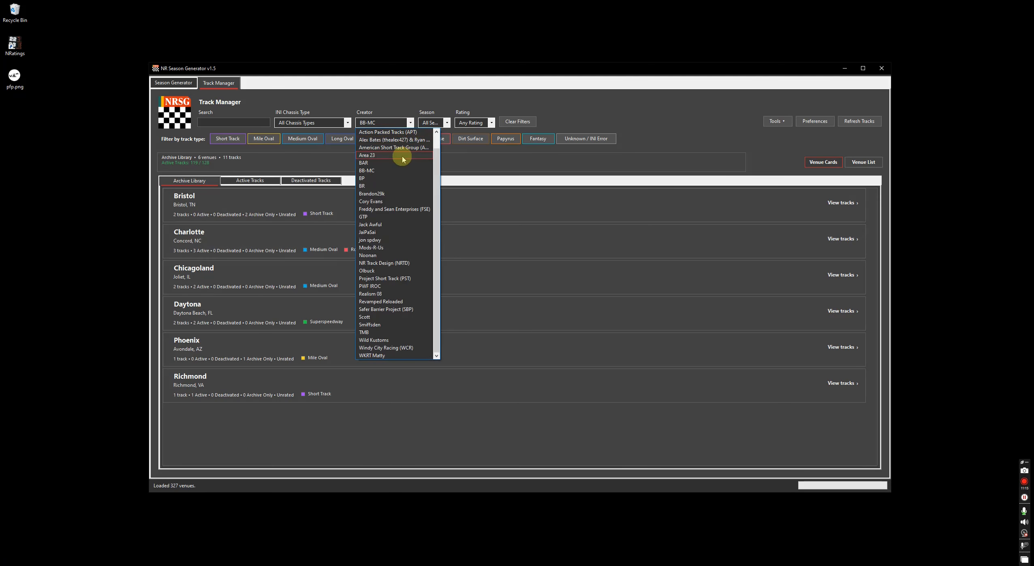
click(391, 279)
scroll(478, 261, down, 6)
scroll(478, 263, down, 3)
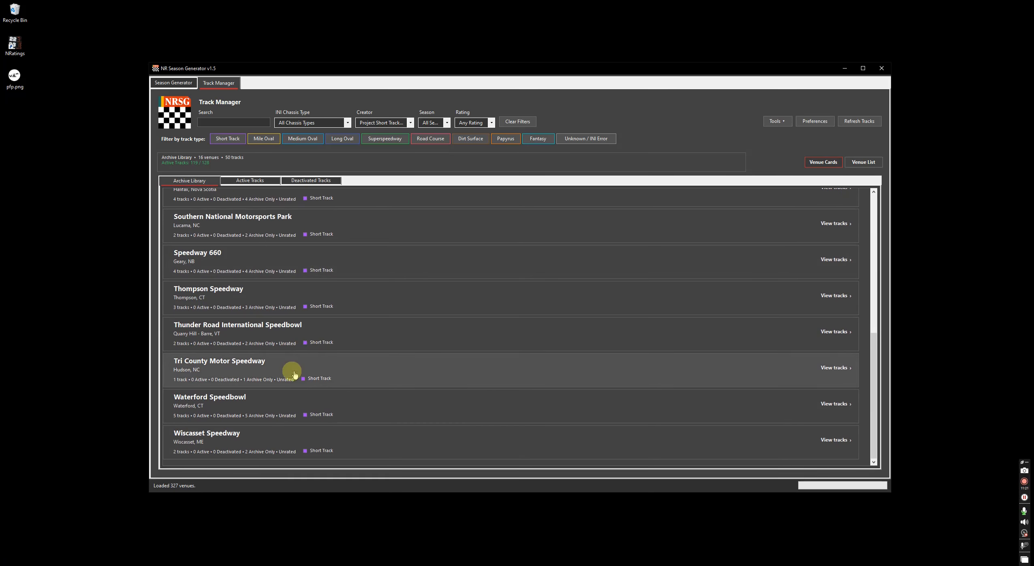
Expand Speedway 660 to inspect its track versions, collapse it, and browse the remaining Project Short Track venues.
click(231, 272)
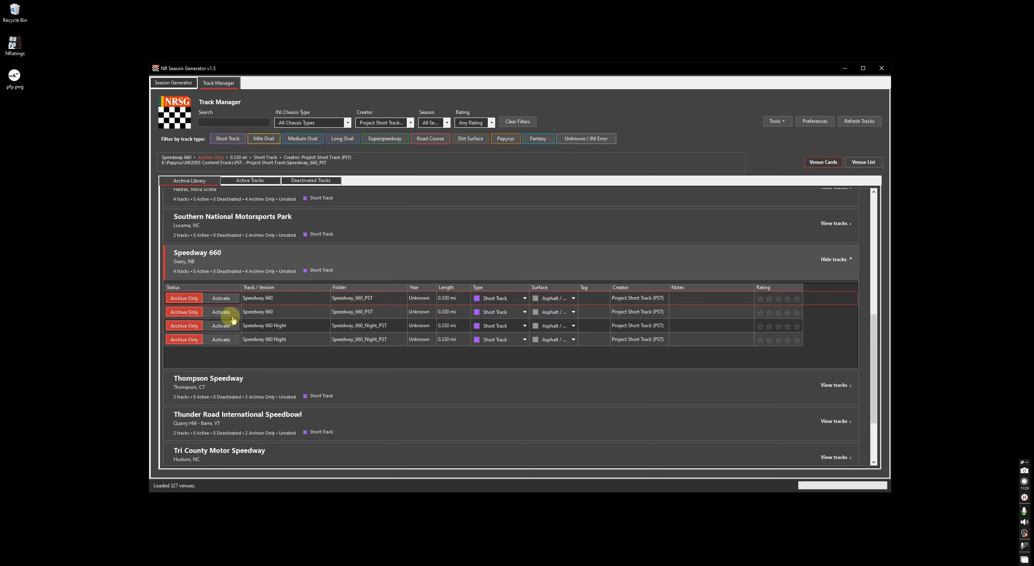
click(231, 262)
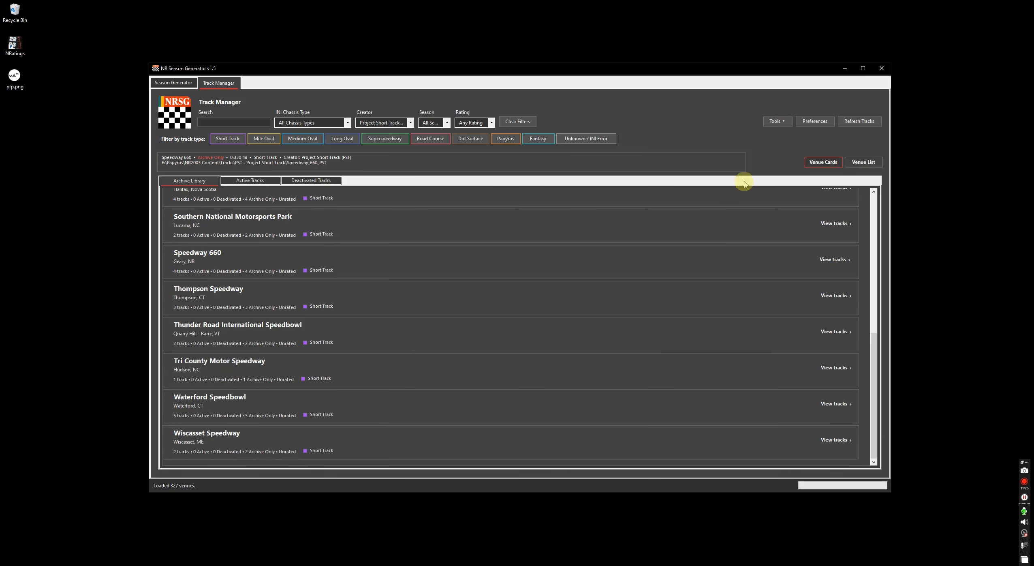
scroll(334, 239, up, 6)
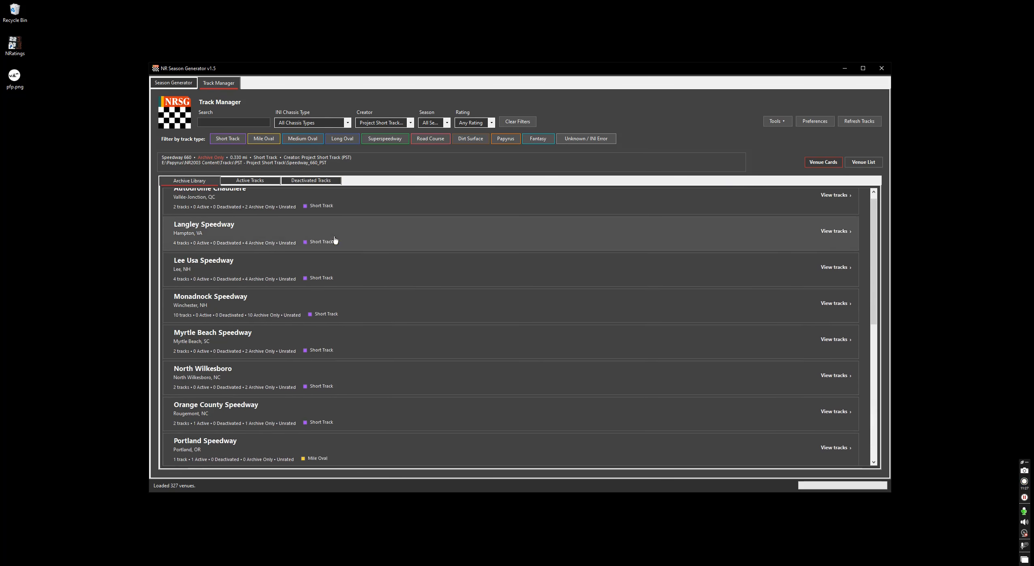
scroll(334, 239, up, 1)
scroll(351, 265, down, 2)
scroll(346, 275, up, 2)
Switch the Archive Library to the Venue List view and look through the individual Project Short Track entries.
click(857, 162)
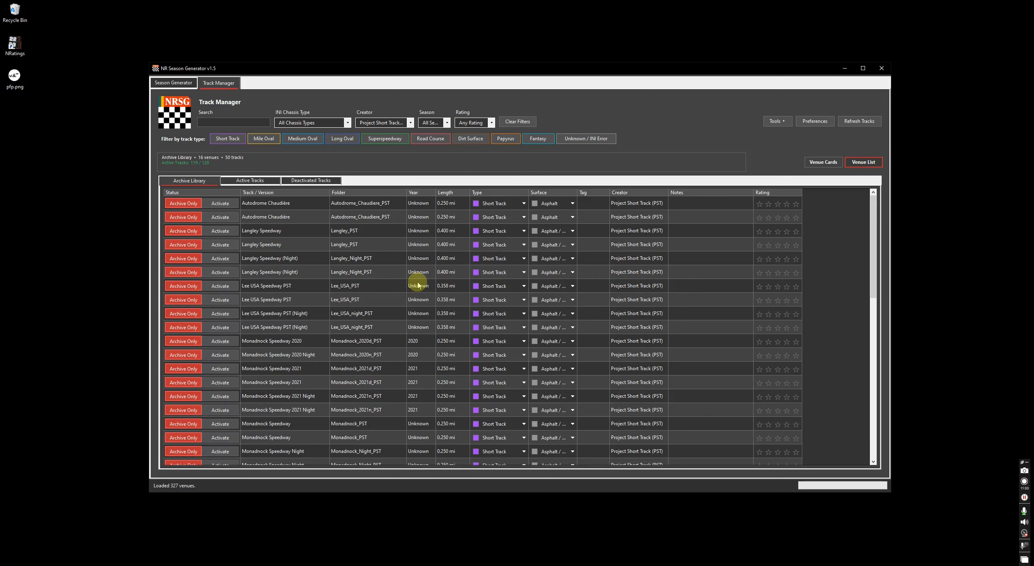
scroll(296, 238, down, 10)
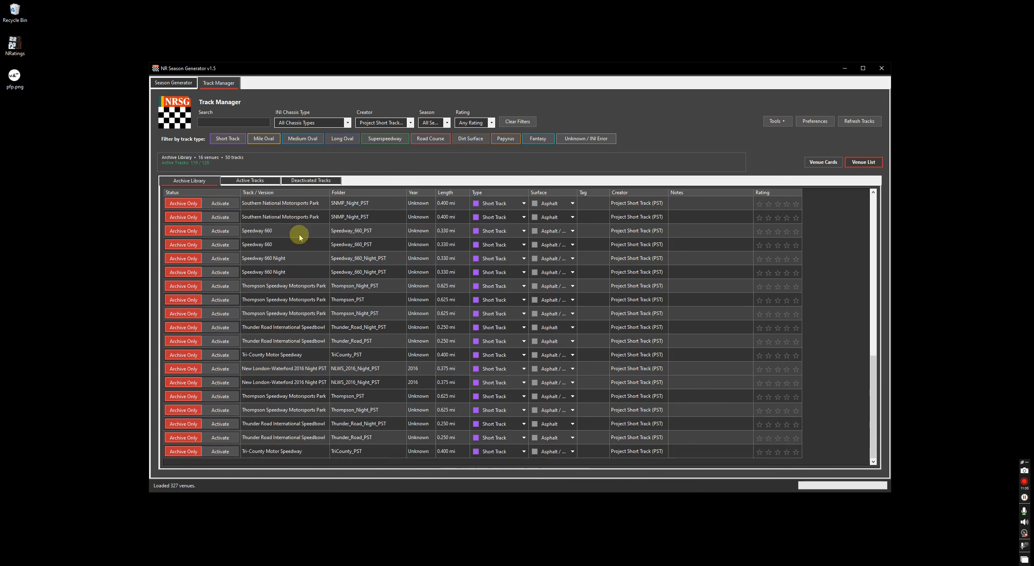
scroll(300, 238, up, 10)
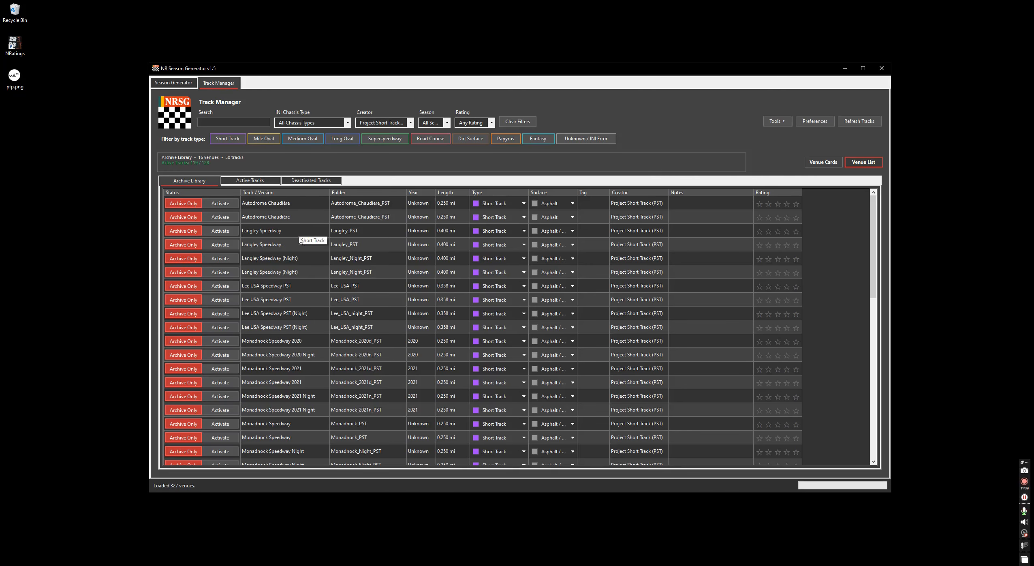
scroll(294, 241, down, 5)
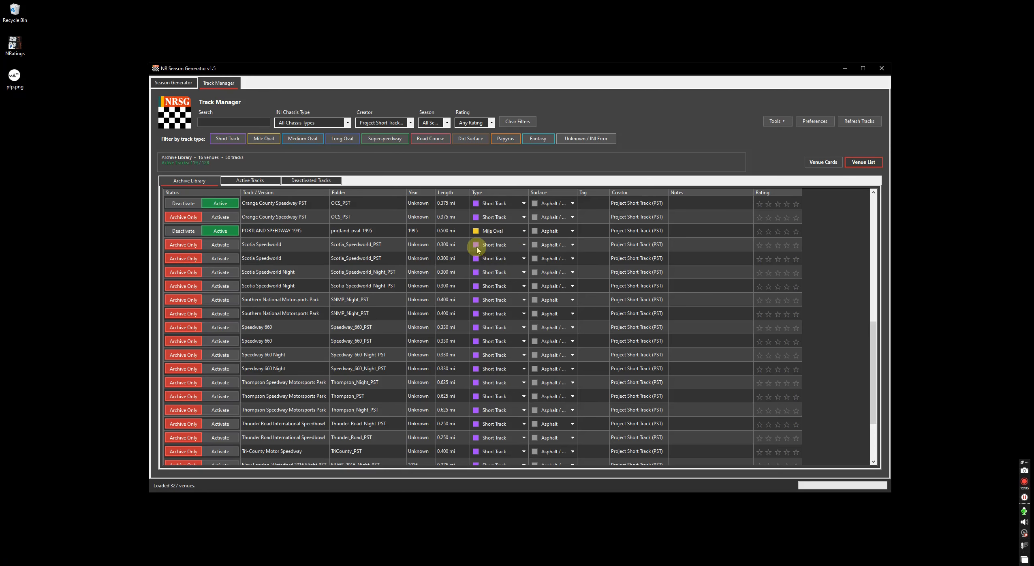
Reclassify the first Scotia Speedworld entry as Mile Oval and compare the folder paths of both Scotia Speedworld entries.
click(520, 244)
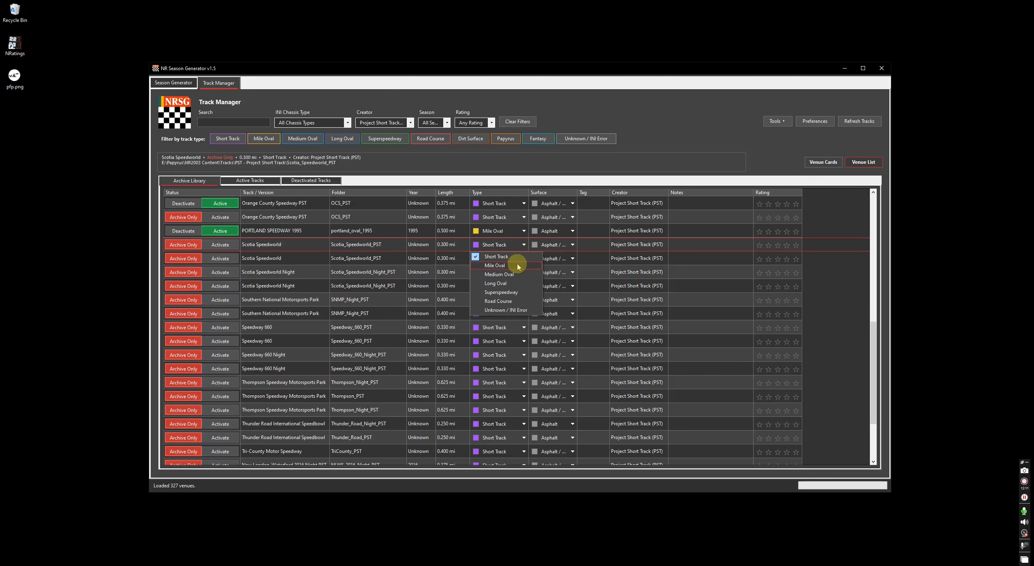
click(517, 264)
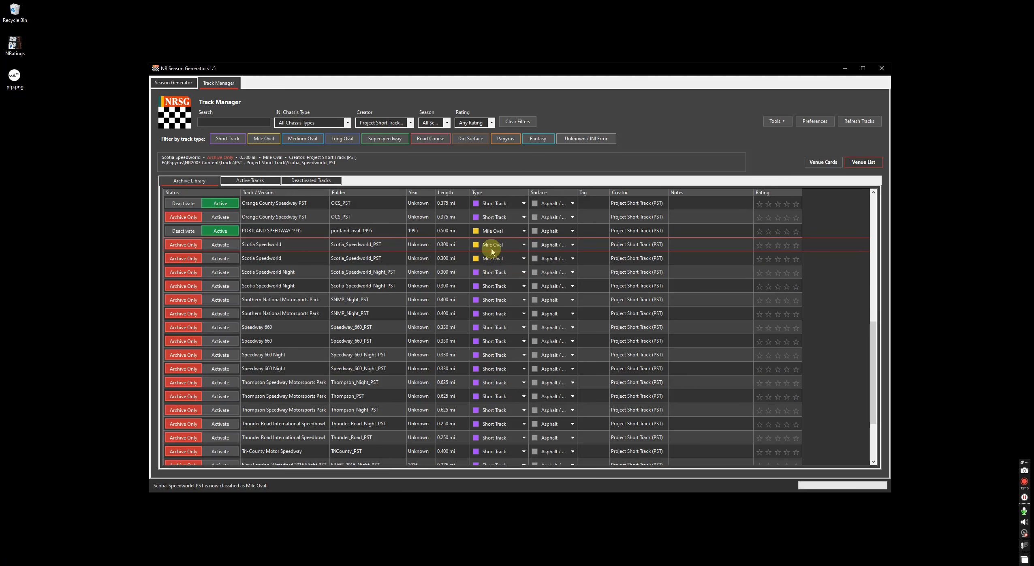
click(355, 244)
click(373, 261)
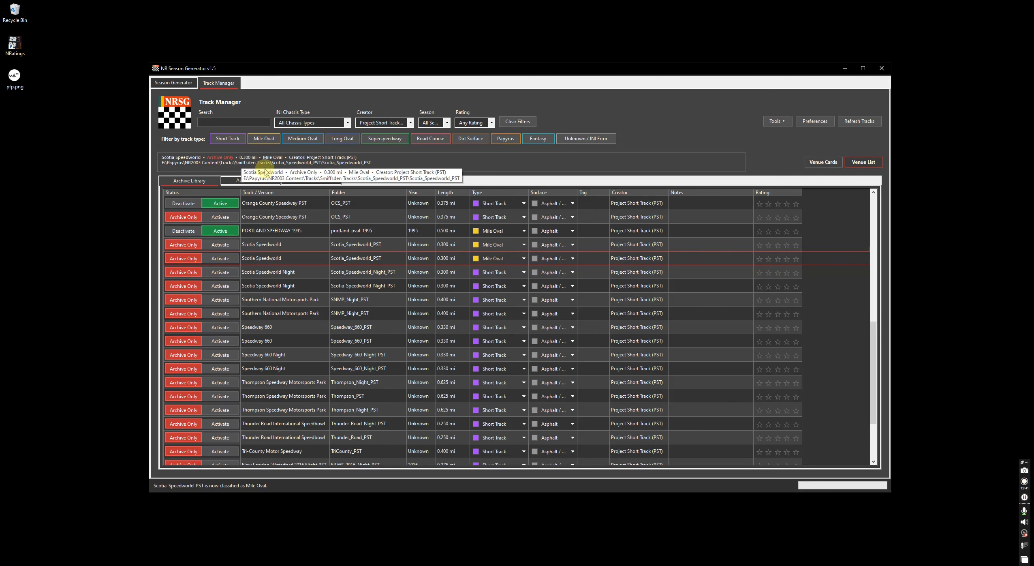
click(360, 245)
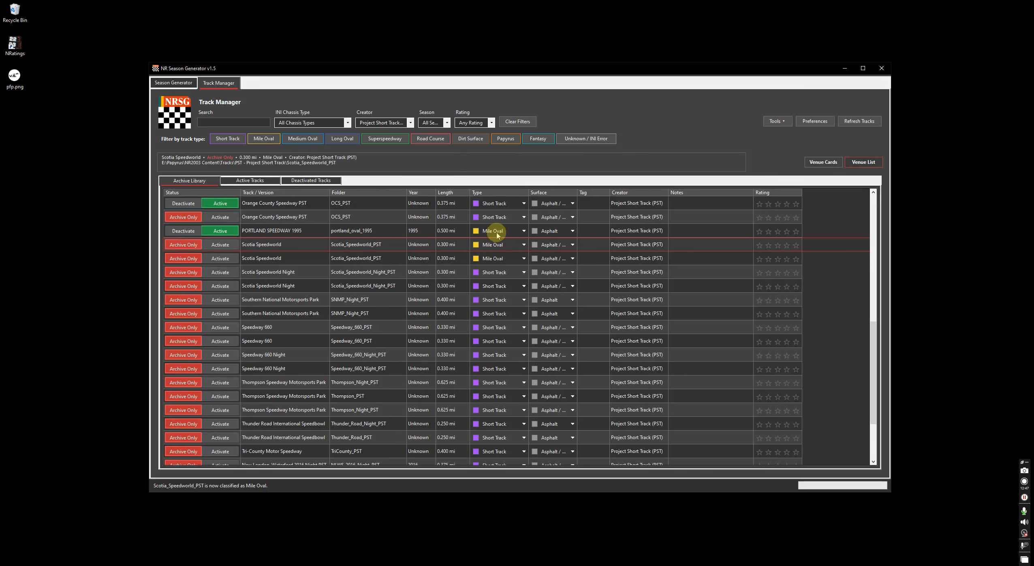
Set the first Scotia Speedworld entry's track type back to Short Track.
click(502, 245)
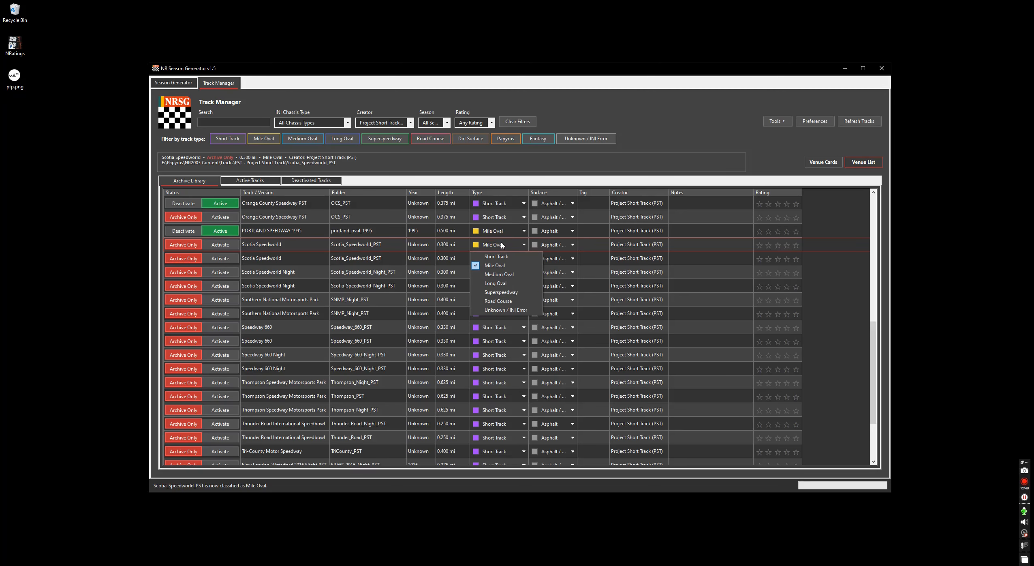
click(502, 256)
click(495, 257)
Switch to File Explorer, inspect the metadata, ratings and type override files in the release's Data folder, and return to the Track Manager.
click(218, 536)
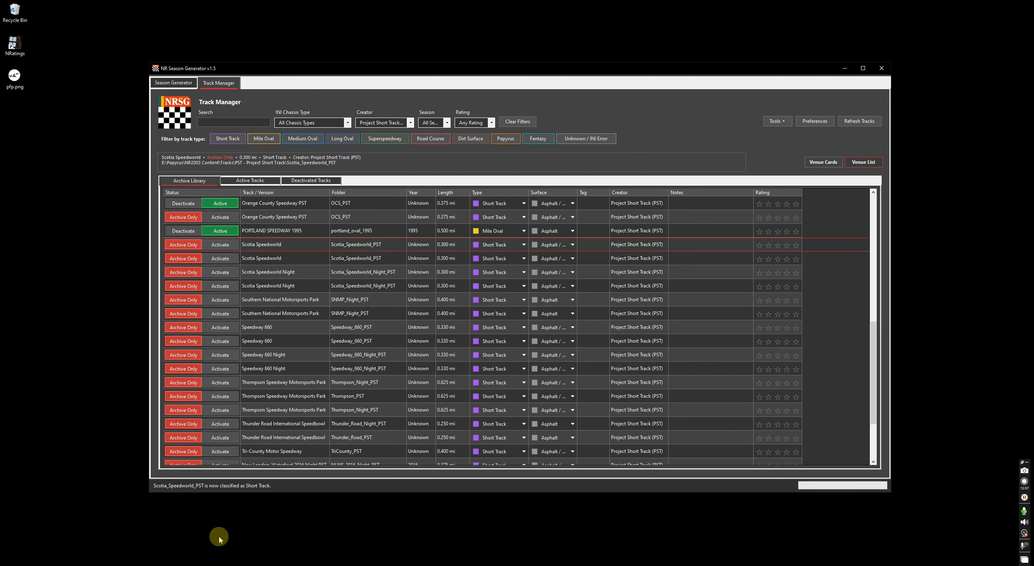
click(195, 528)
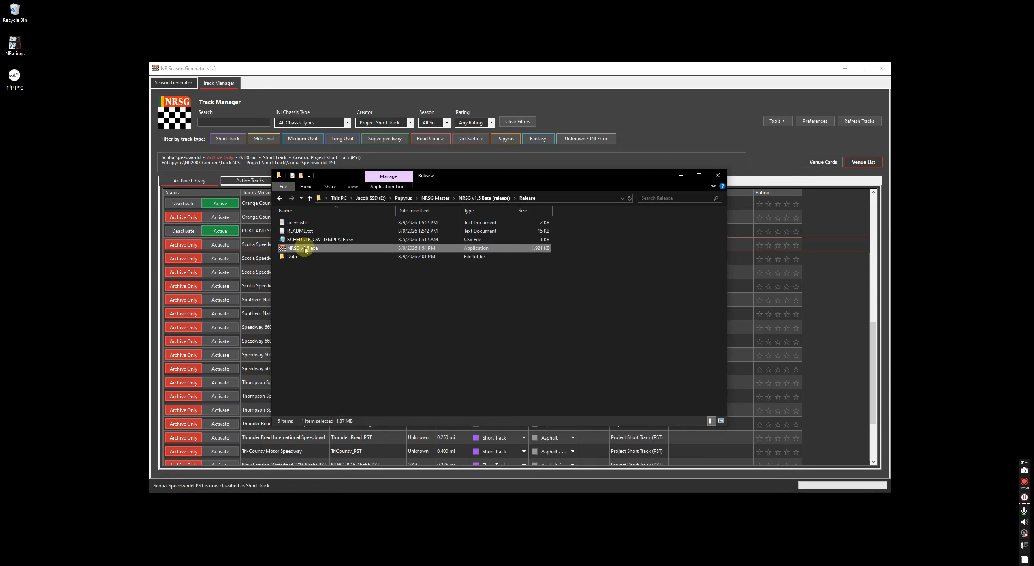
click(302, 254)
double_click(303, 256)
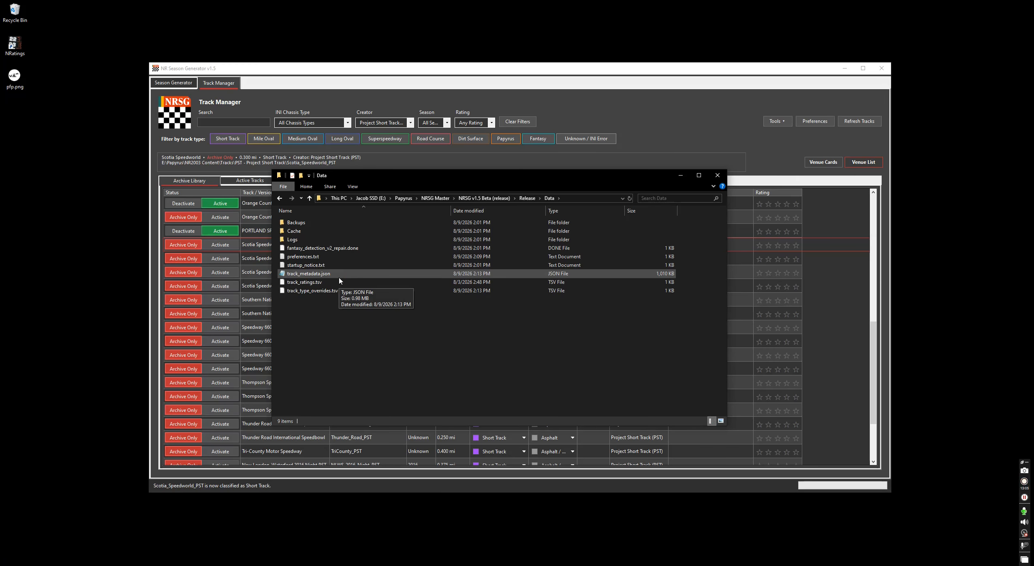
click(572, 121)
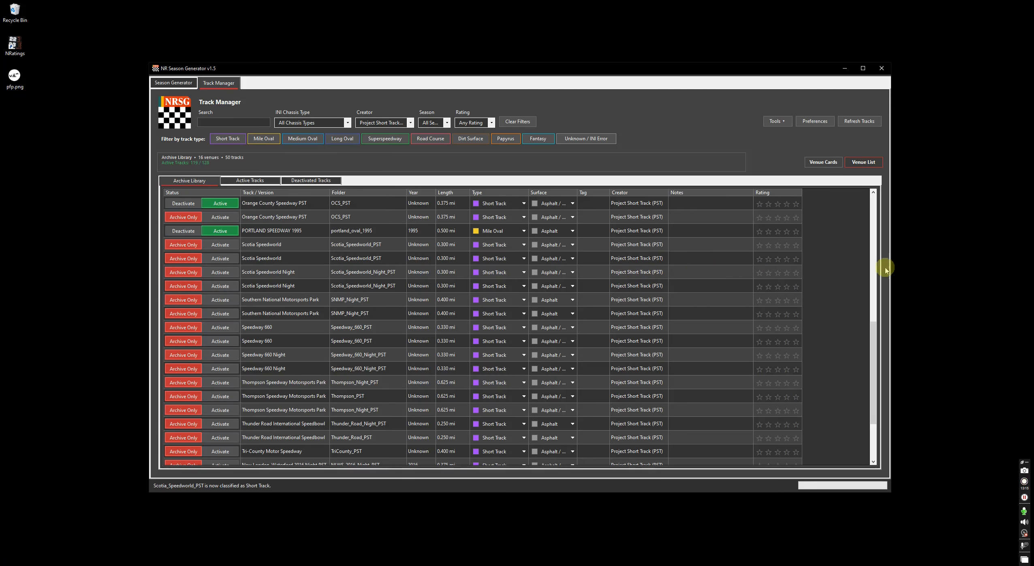
Give the second Scotia Speedworld entry a star rating, clear it, and recheck the Data folder's files in File Explorer.
click(793, 263)
click(793, 261)
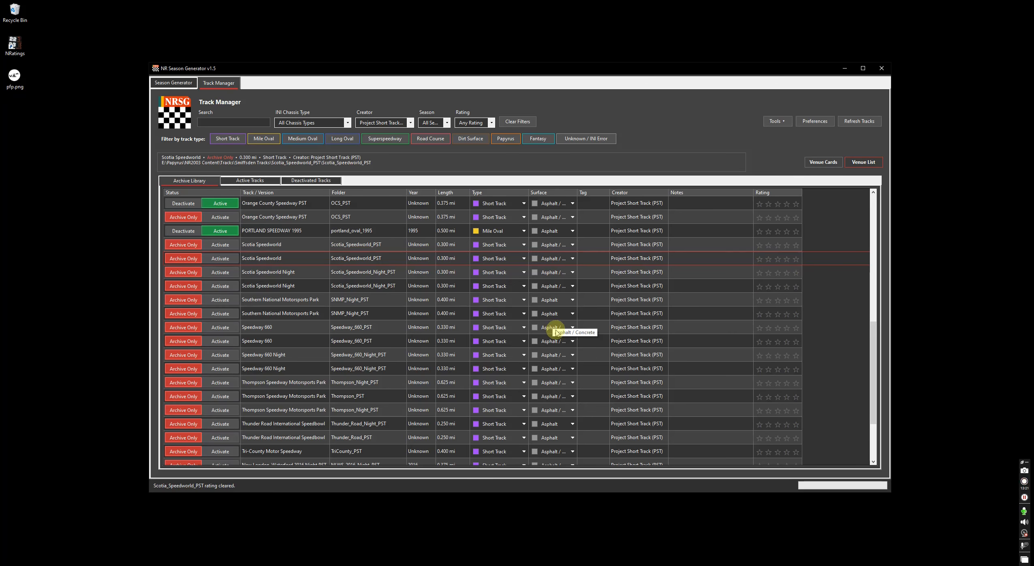
click(243, 564)
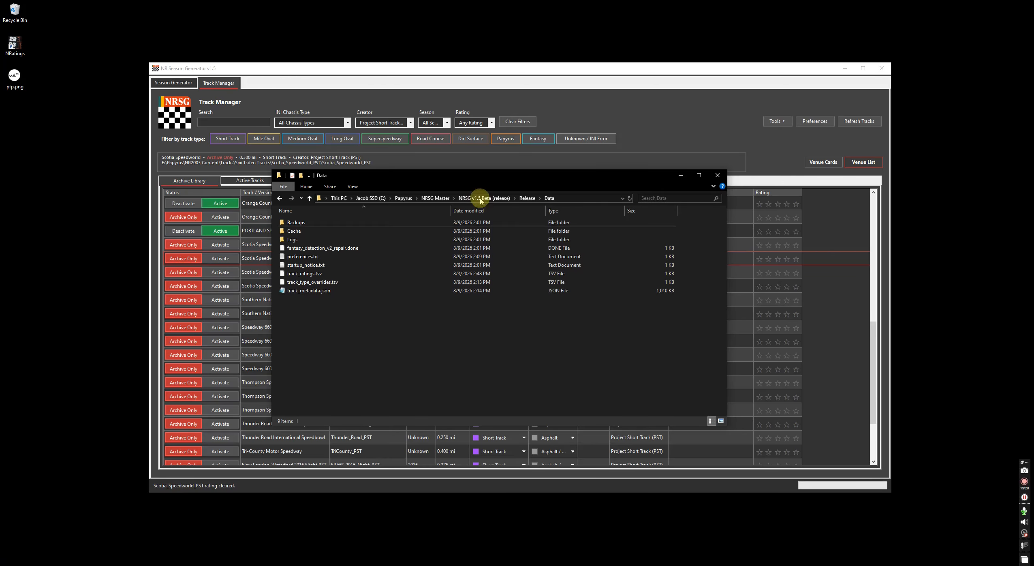
click(613, 109)
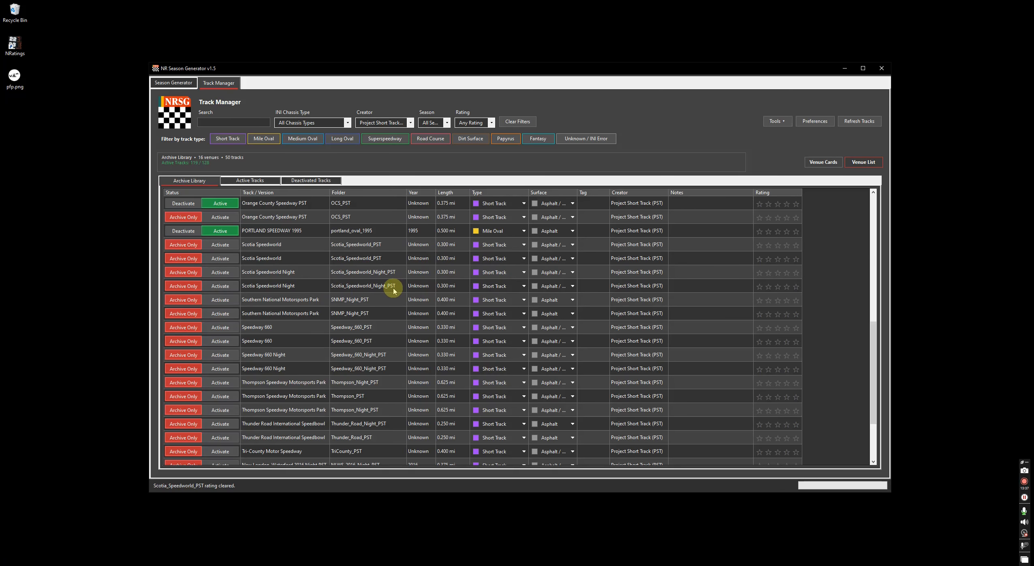
Compare the active tracks with the Archive Library for the Project Short Track creator filter, ending in the Archive Library.
click(251, 181)
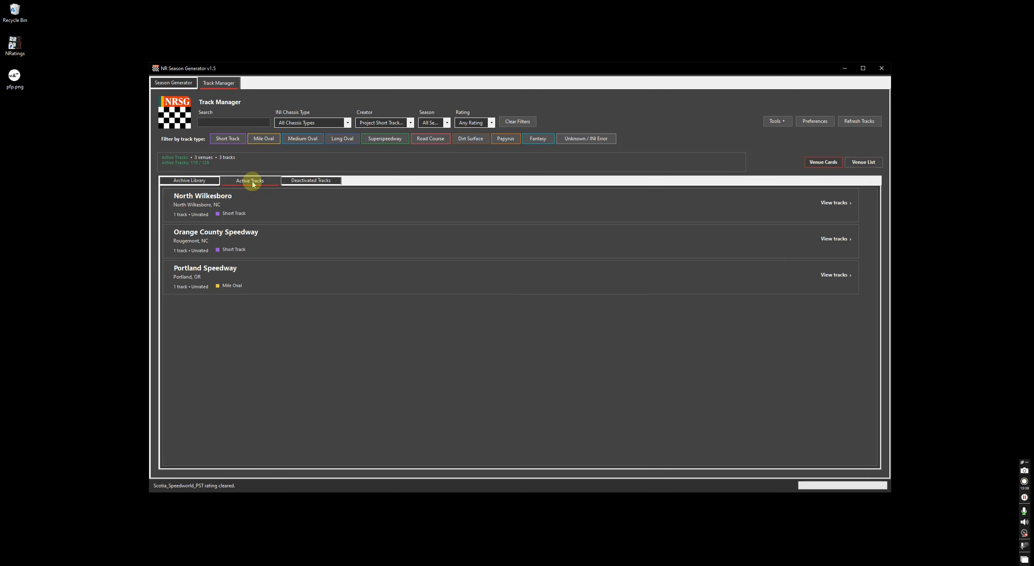
click(205, 180)
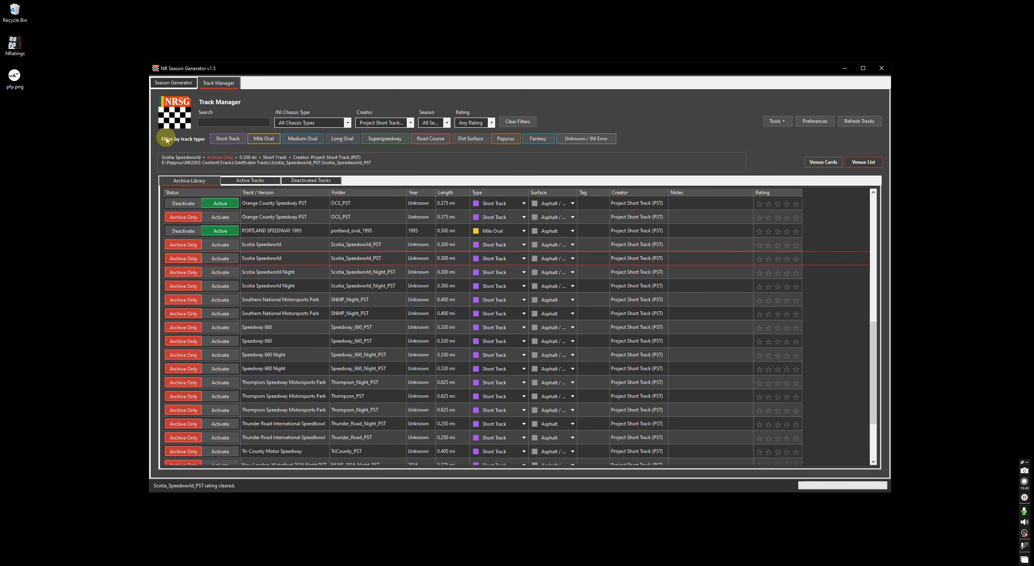
click(235, 179)
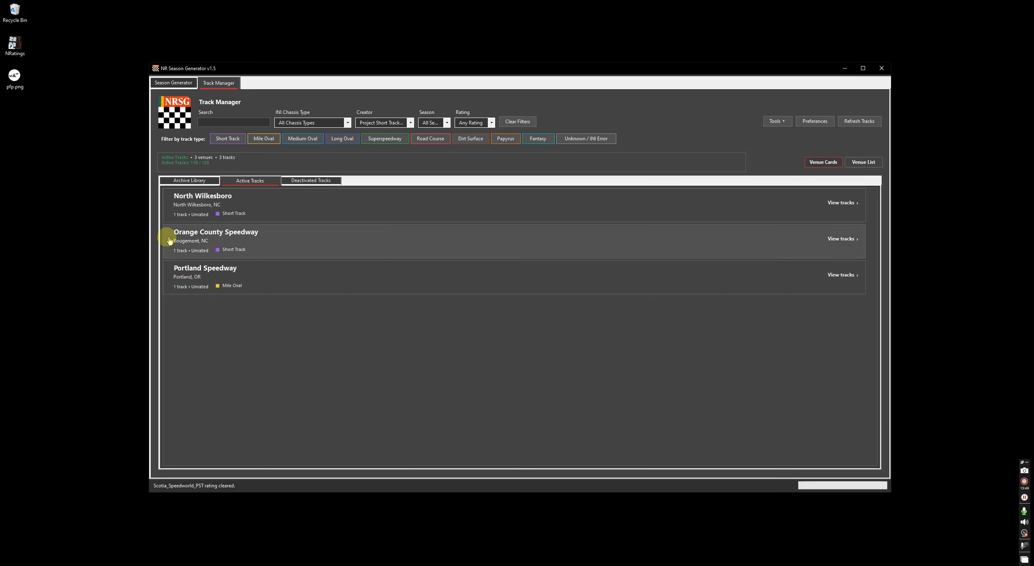
click(176, 181)
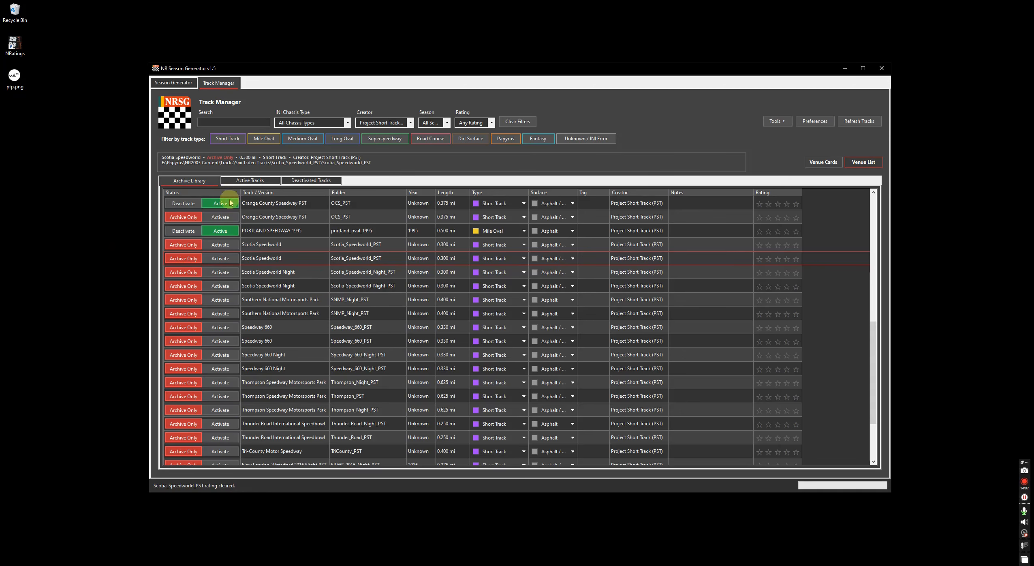
Switch the Archive Library back to Venue Cards, try the Dirt Surface filter, and clear all filters.
scroll(275, 281, up, 10)
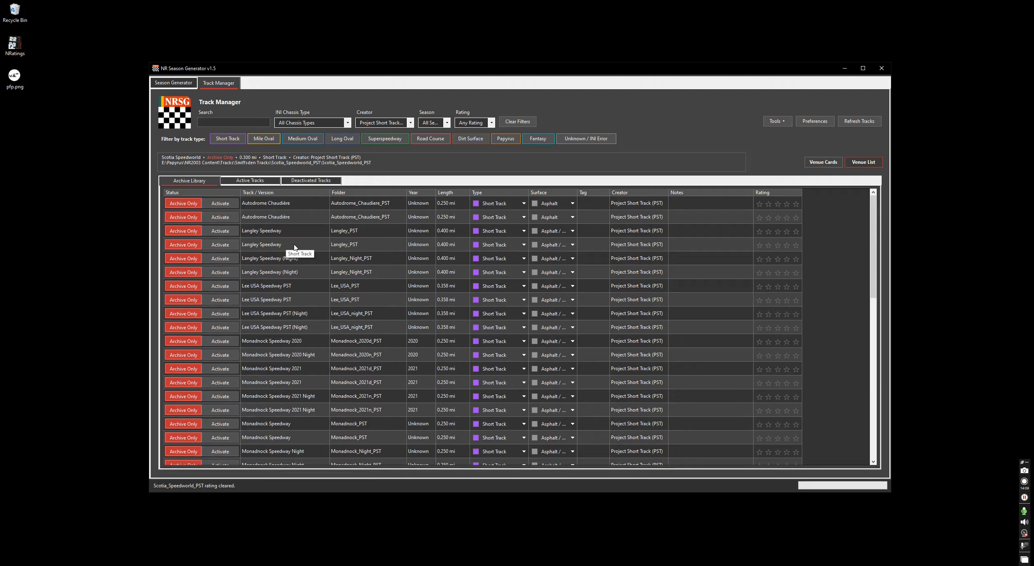
click(823, 162)
click(466, 139)
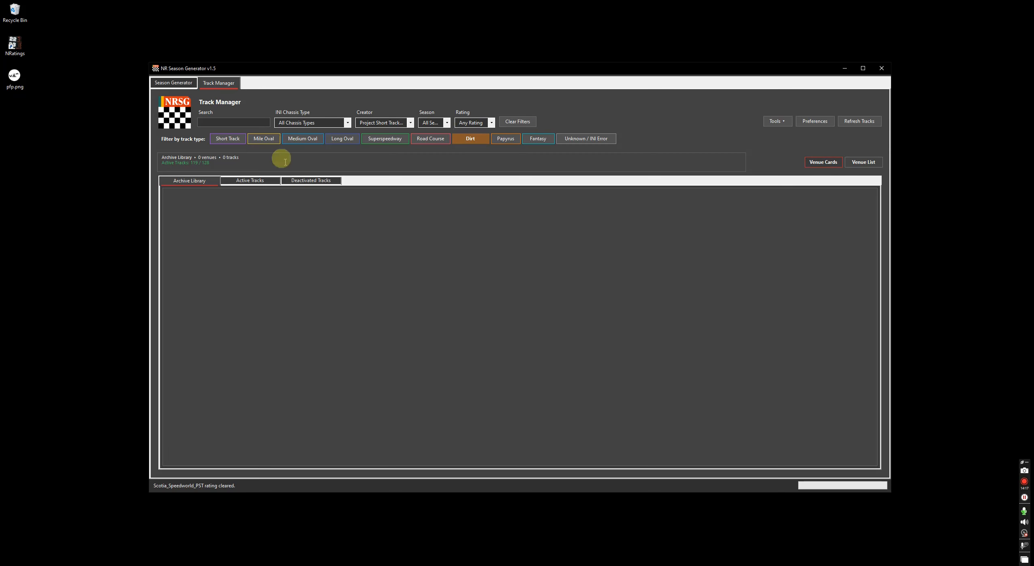
click(518, 121)
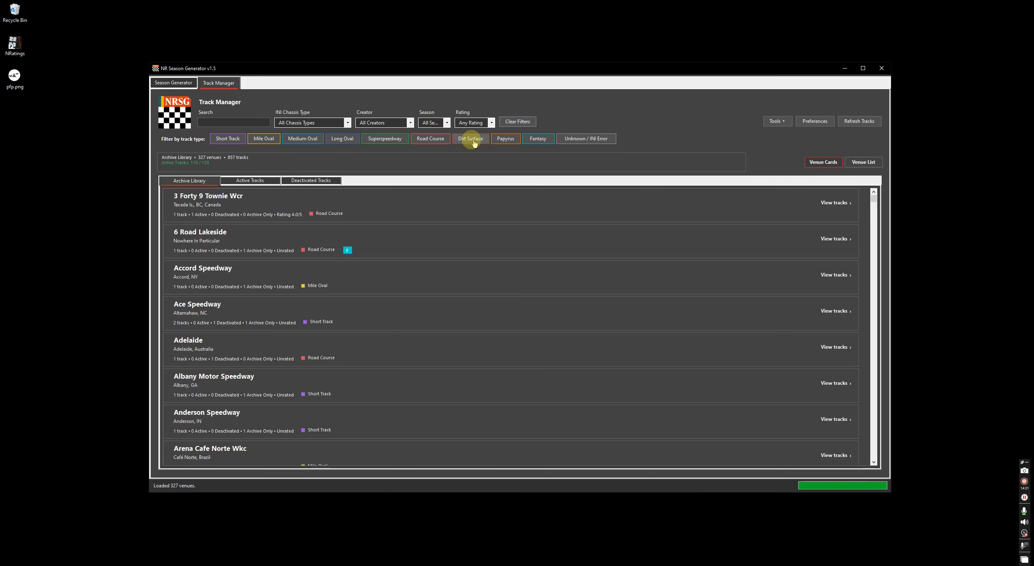
Filter the Archive Library by Dirt Surface, Fantasy and Unknown / INI Error in turn, and remove the type filter.
scroll(430, 198, down, 10)
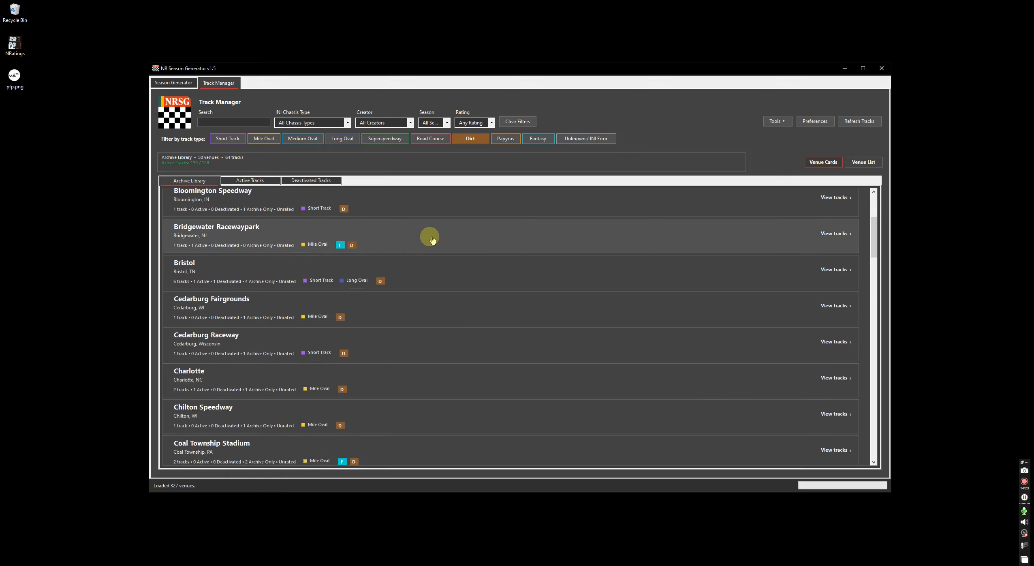
click(545, 140)
click(471, 140)
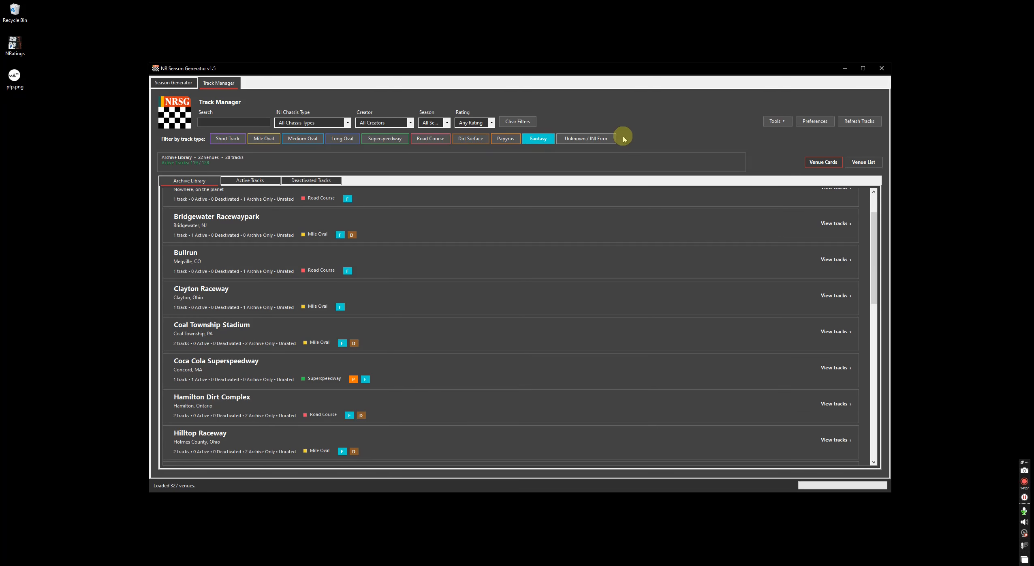
click(588, 140)
click(547, 140)
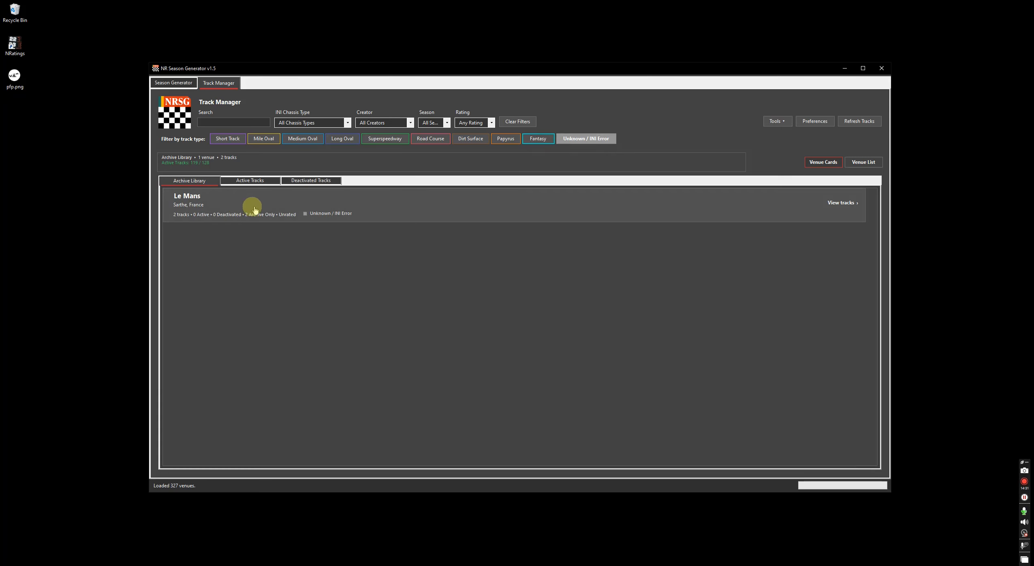
click(570, 137)
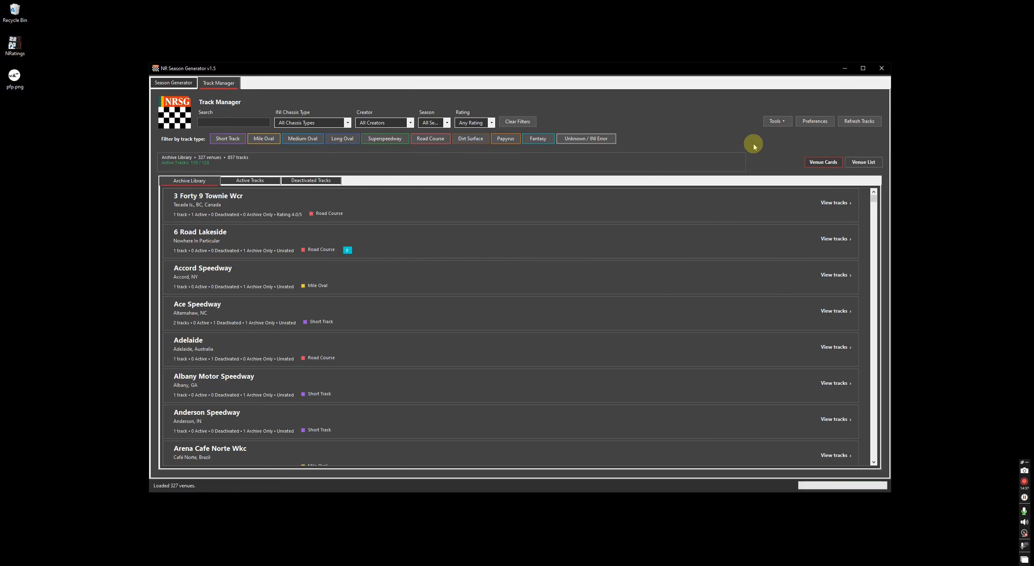
Inspect the context commands for the 3 Forty 9 Townie Wcr venue card, dismiss them, and browse the Archive Library's venues.
right_click(442, 208)
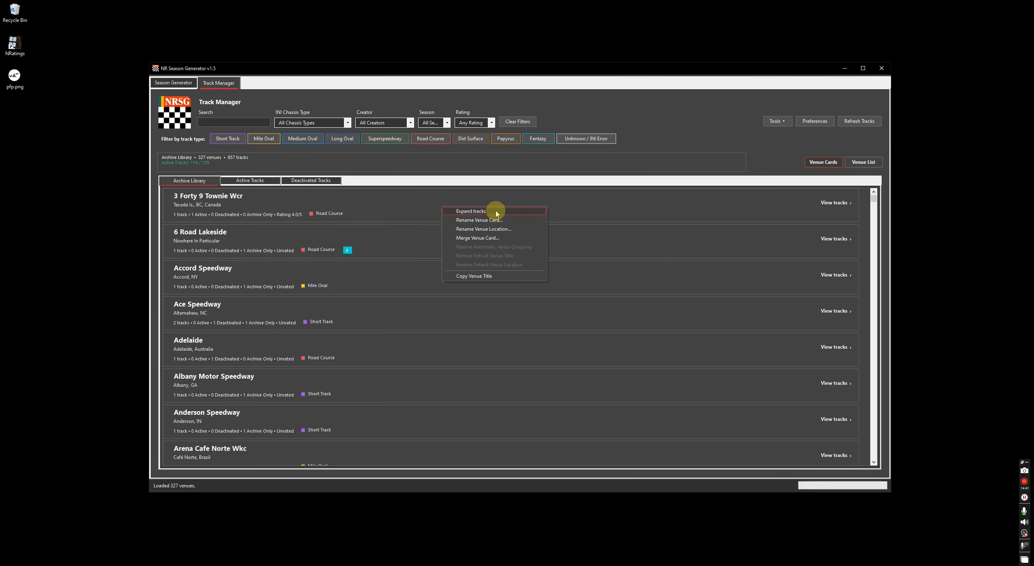
click(439, 156)
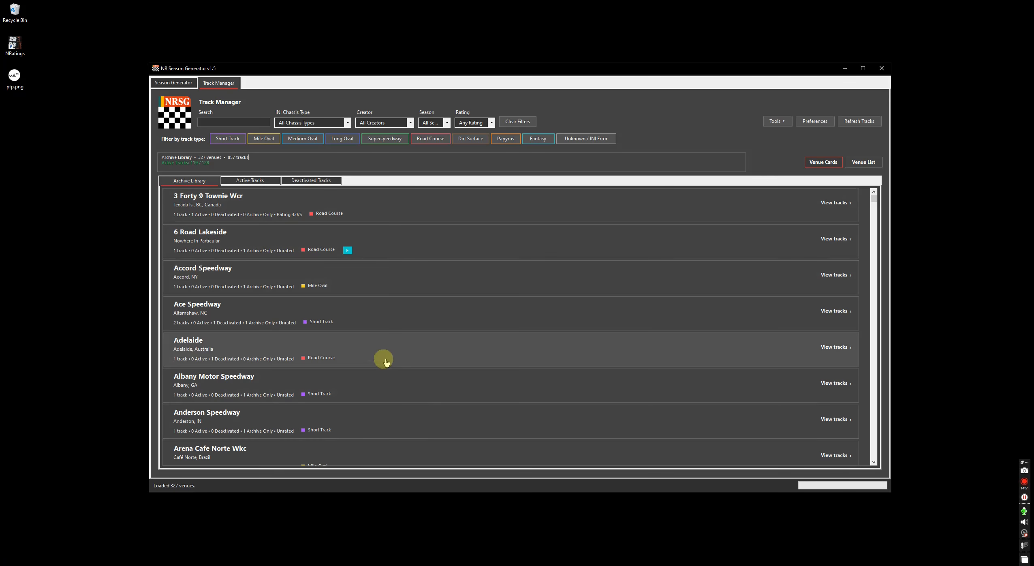
scroll(386, 362, down, 3)
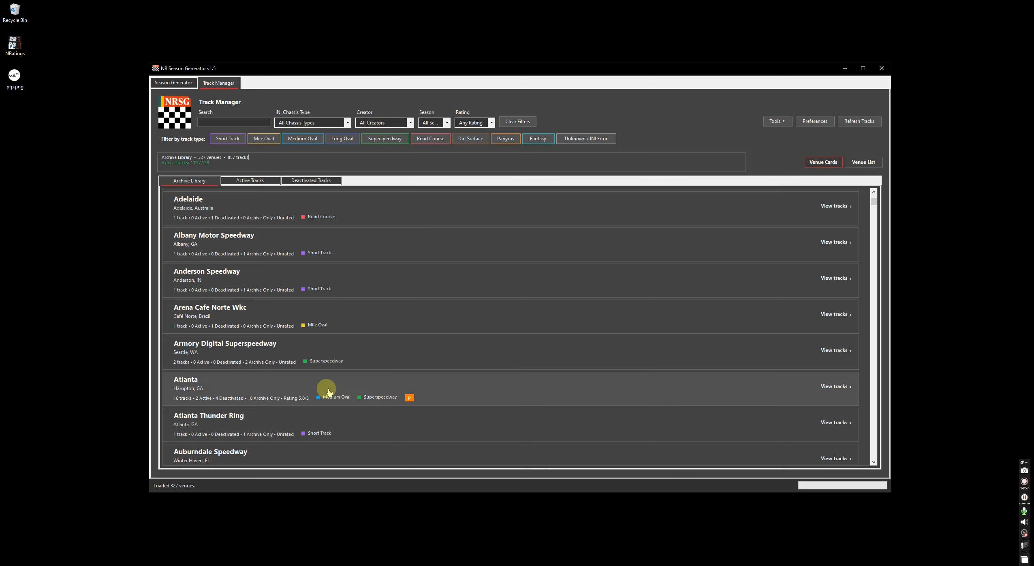
scroll(417, 279, up, 3)
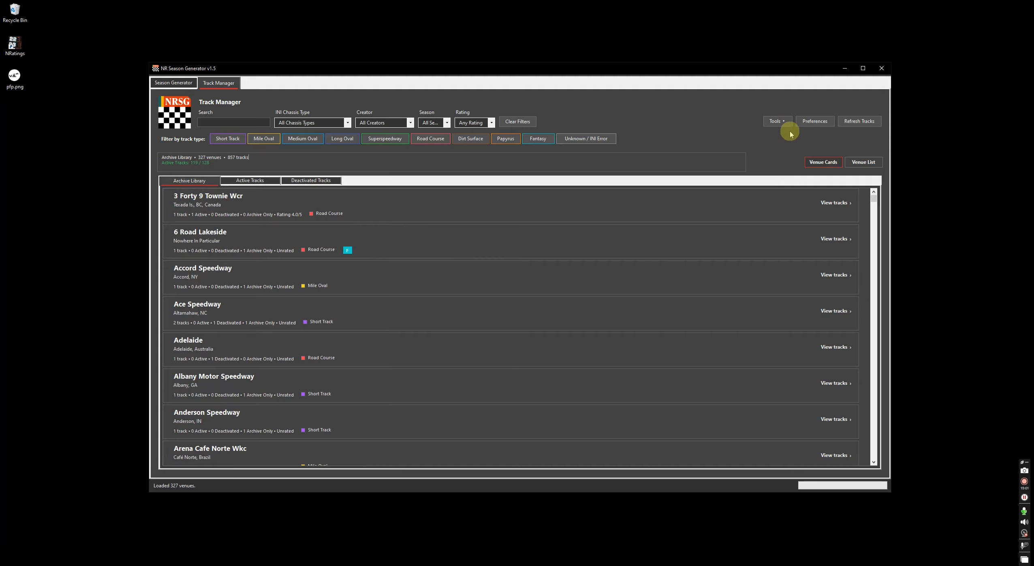
Open the Archive Library's Tracks folder in File Explorer, look over its creator folders, and close it.
click(776, 122)
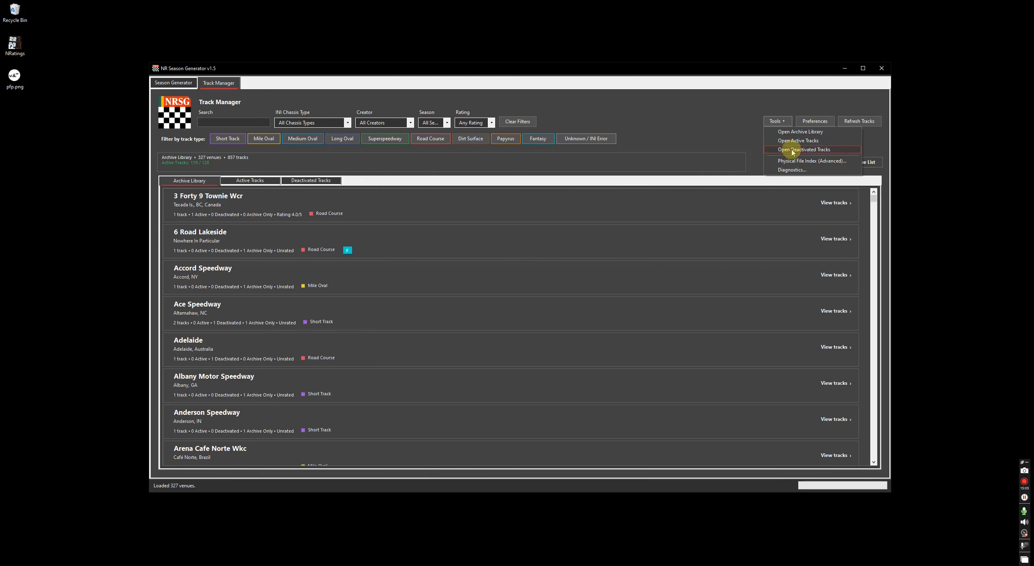
click(792, 131)
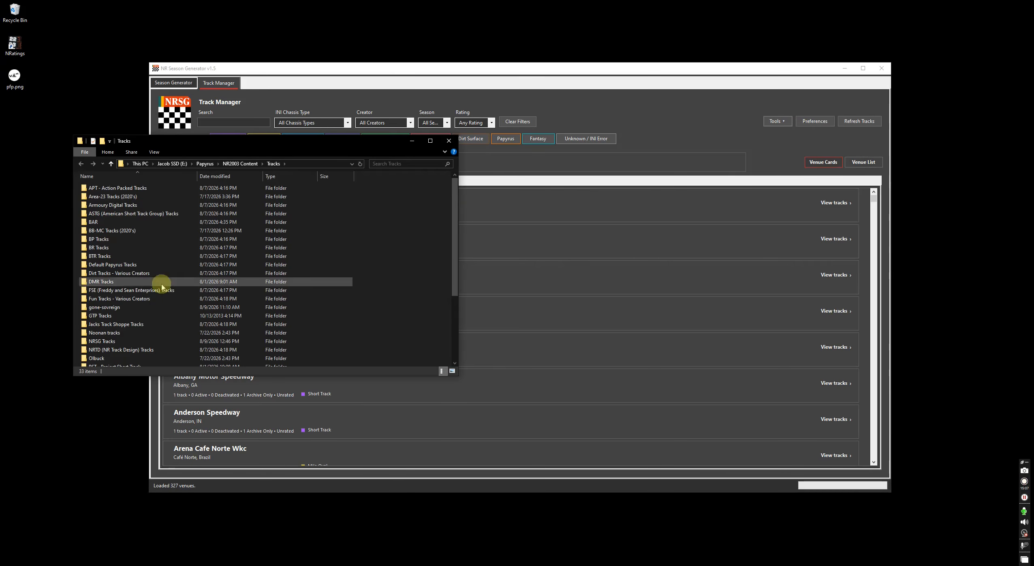
click(449, 141)
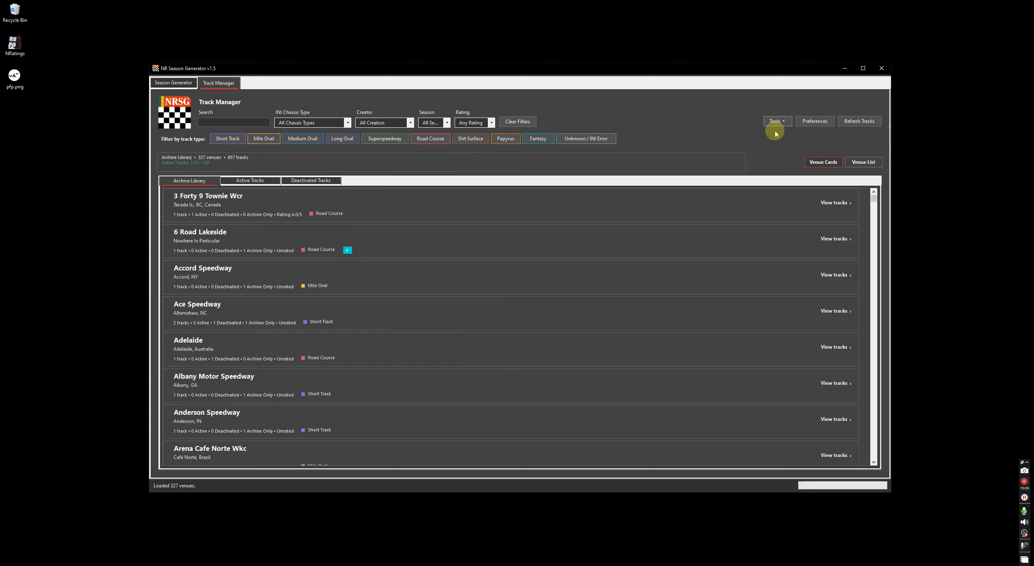
Open the advanced Physical File Index, widen its window to show the full Rating column, and browse the track folders.
click(776, 121)
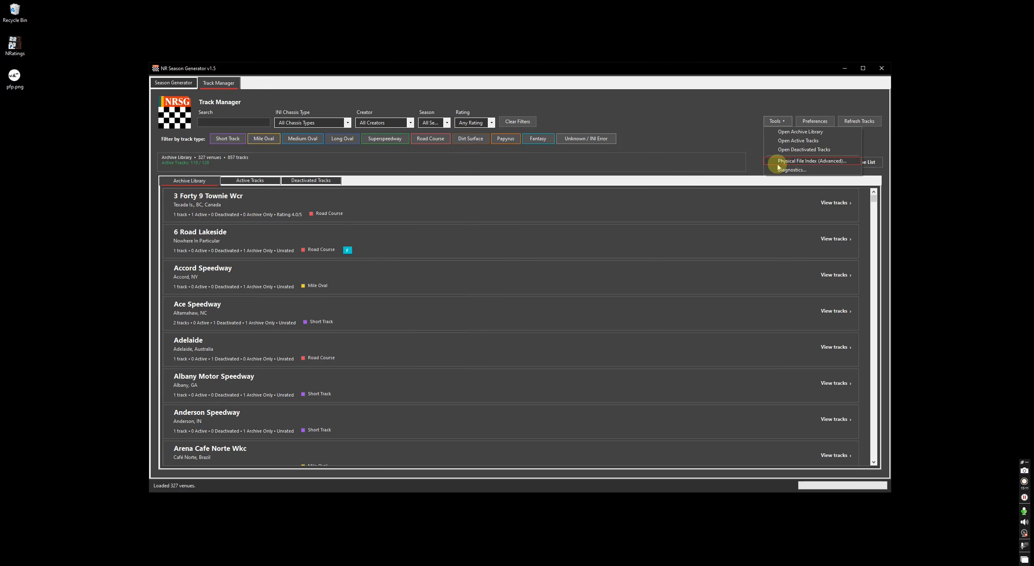
click(313, 167)
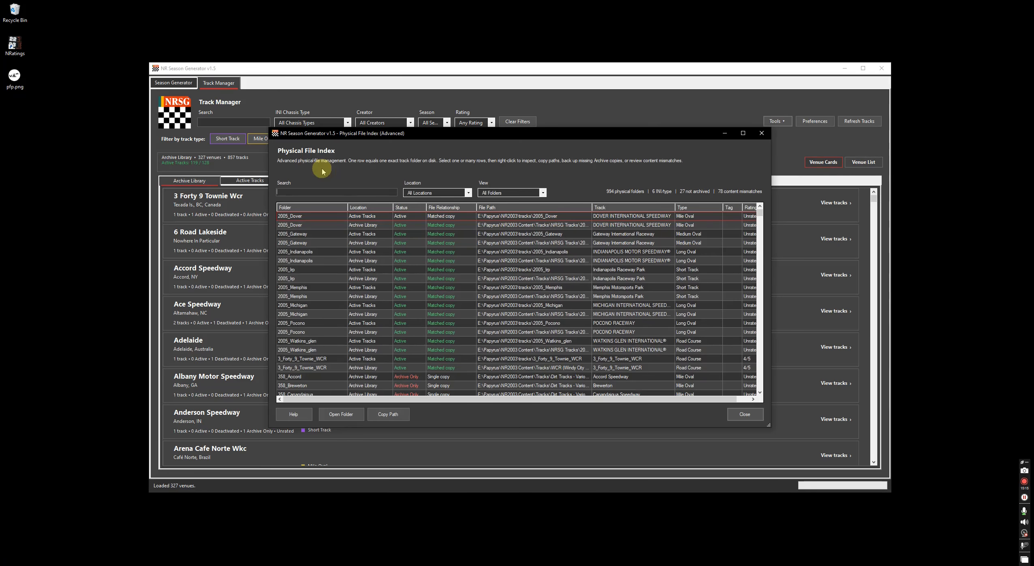
scroll(554, 278, down, 2)
scroll(554, 278, up, 2)
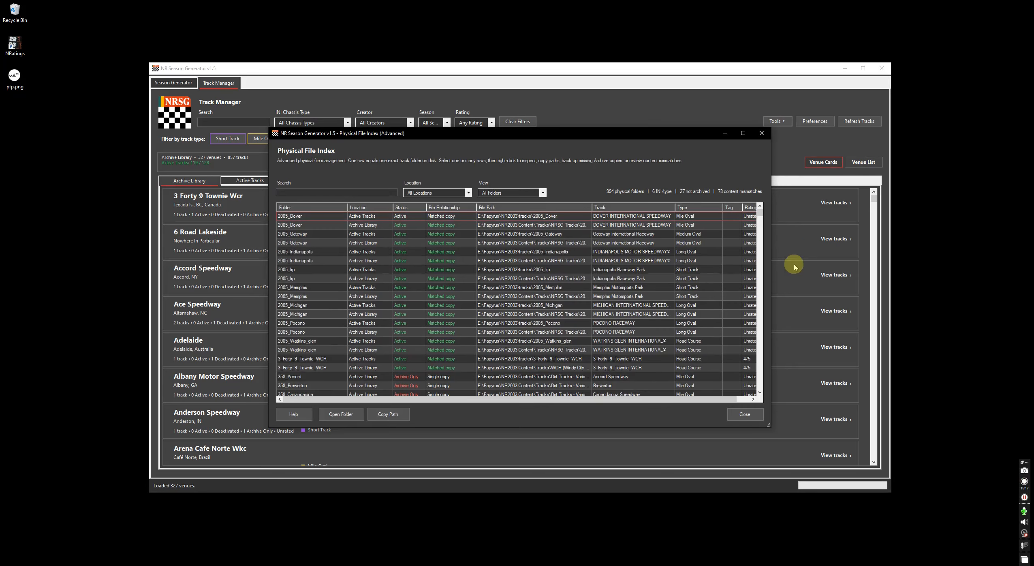
mouse_move(769, 268)
mouse_down()
mouse_move(964, 263)
mouse_move(772, 262)
mouse_move(786, 259)
mouse_up()
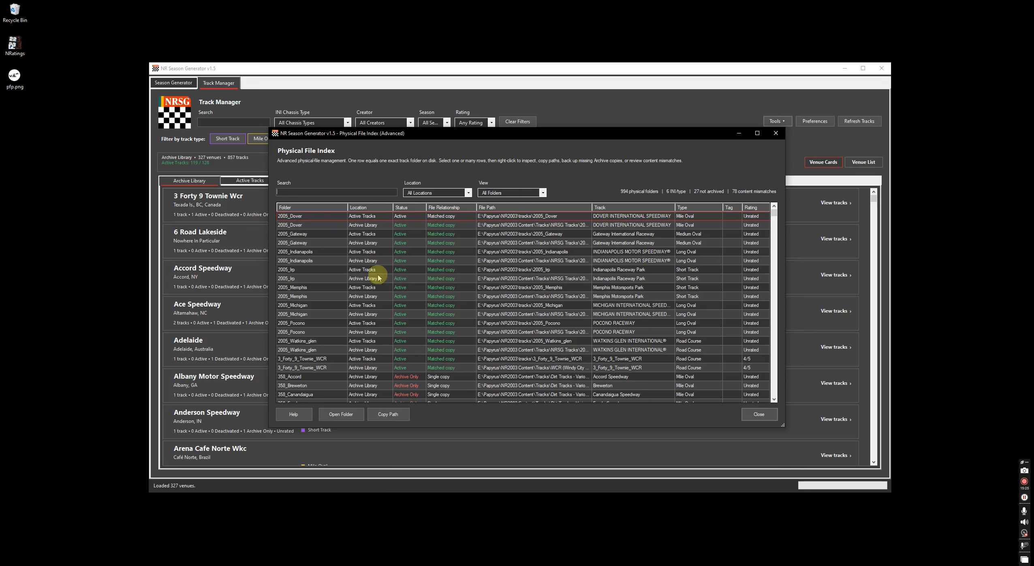
scroll(375, 280, down, 6)
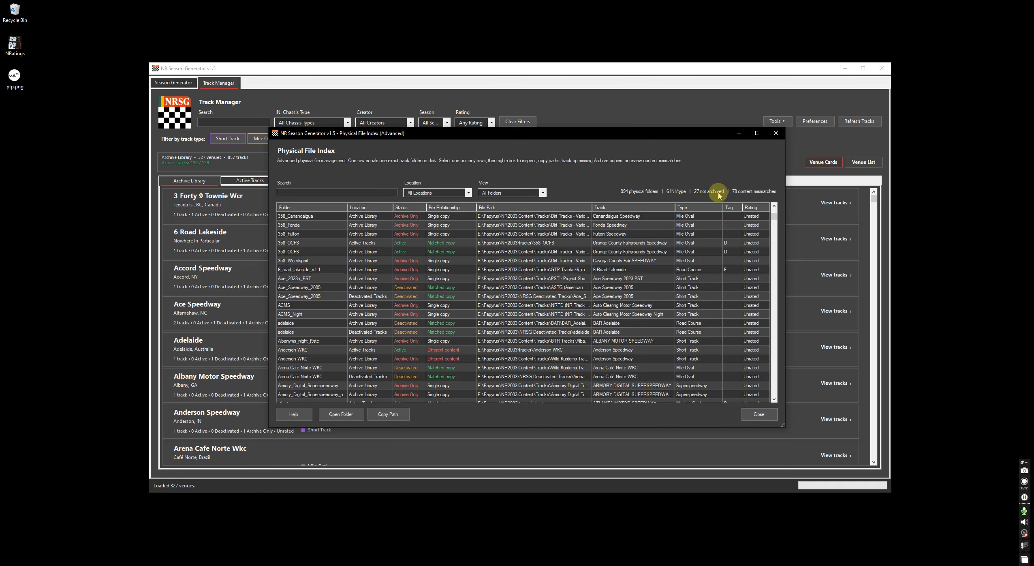
Try the Archive Library location filter in the Physical File Index, reset it to All Locations, and sort by Location and finally by Folder.
click(468, 193)
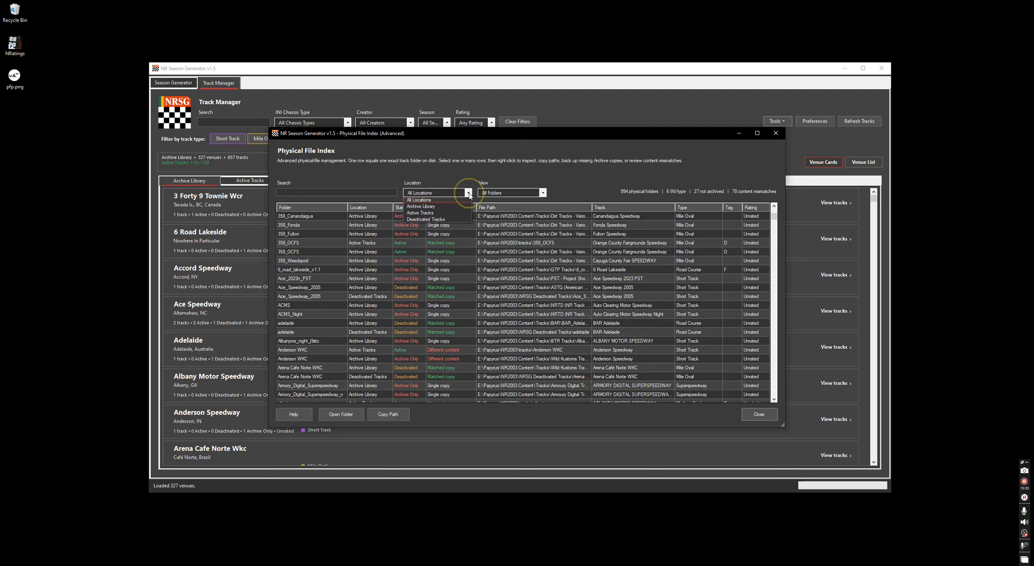
click(427, 206)
click(468, 192)
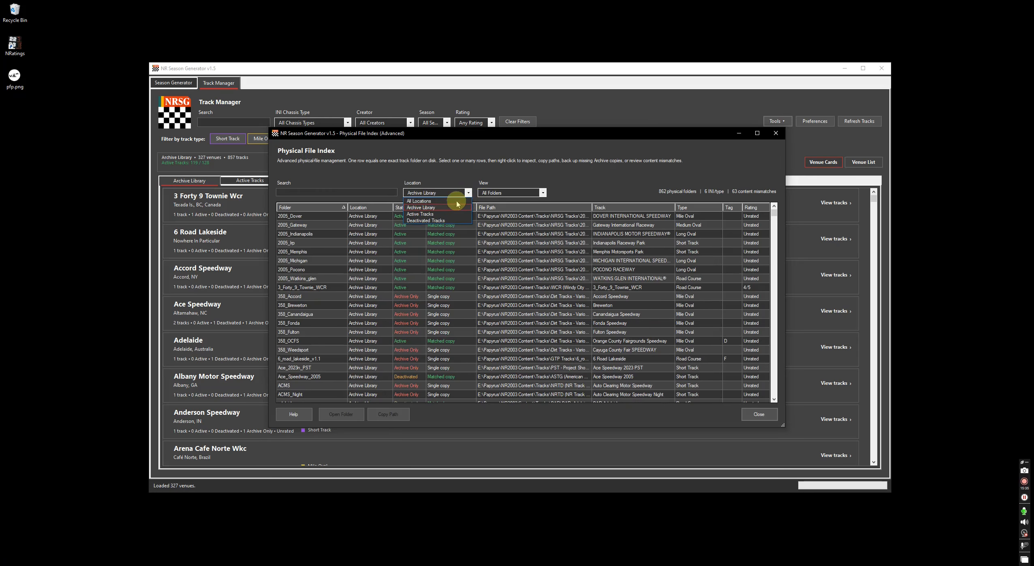
click(442, 199)
click(368, 210)
click(370, 210)
click(373, 210)
click(372, 208)
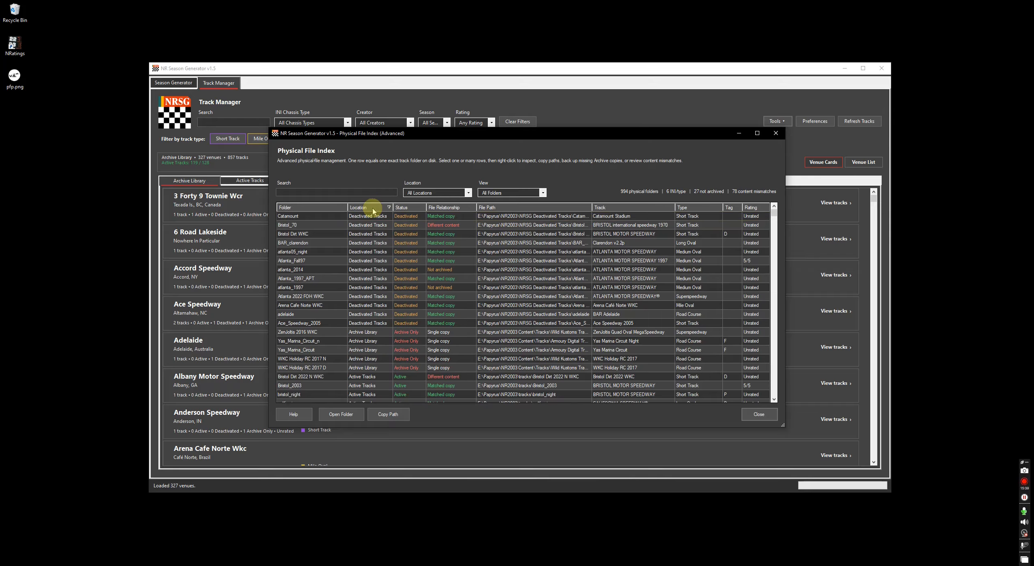
click(315, 208)
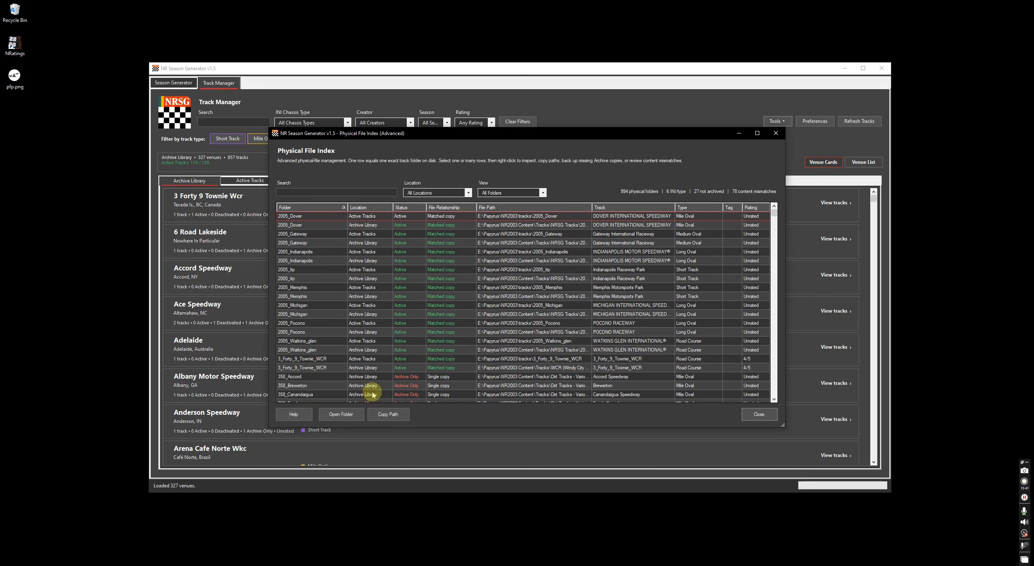
Read through the Physical File Index help, and close both the help and the index.
click(293, 414)
scroll(529, 232, down, 5)
scroll(529, 232, down, 3)
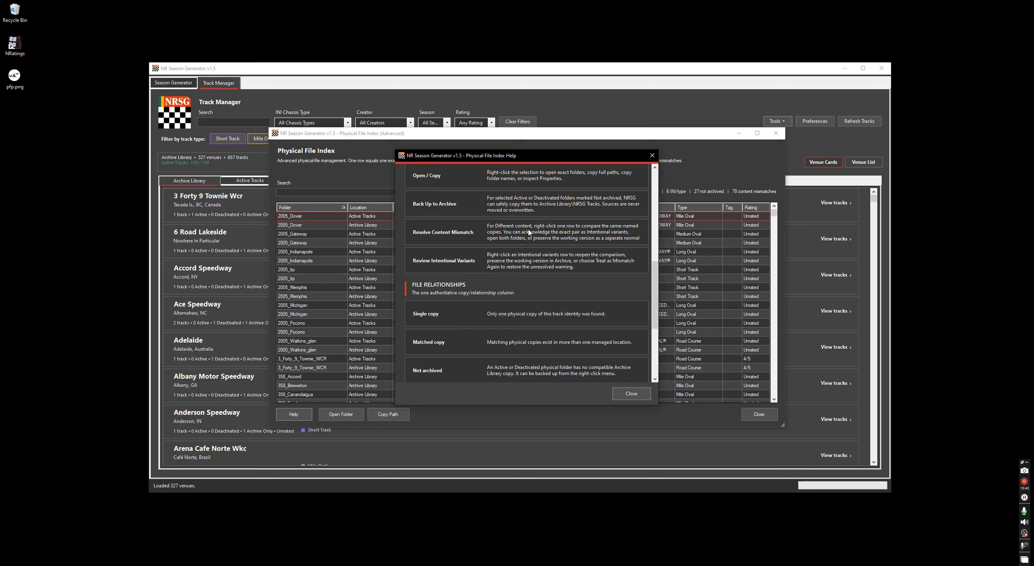
scroll(529, 232, down, 5)
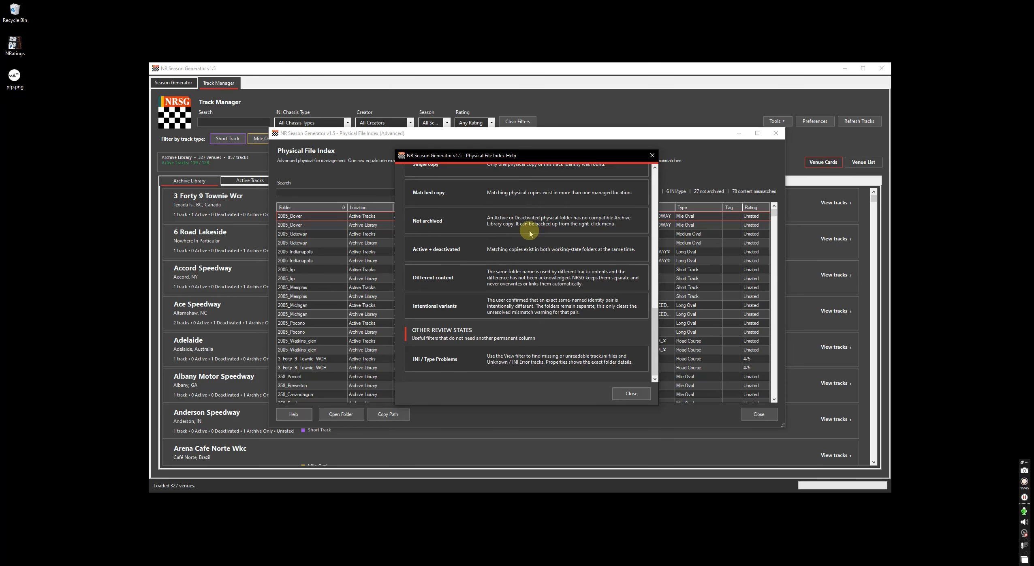
scroll(529, 232, up, 15)
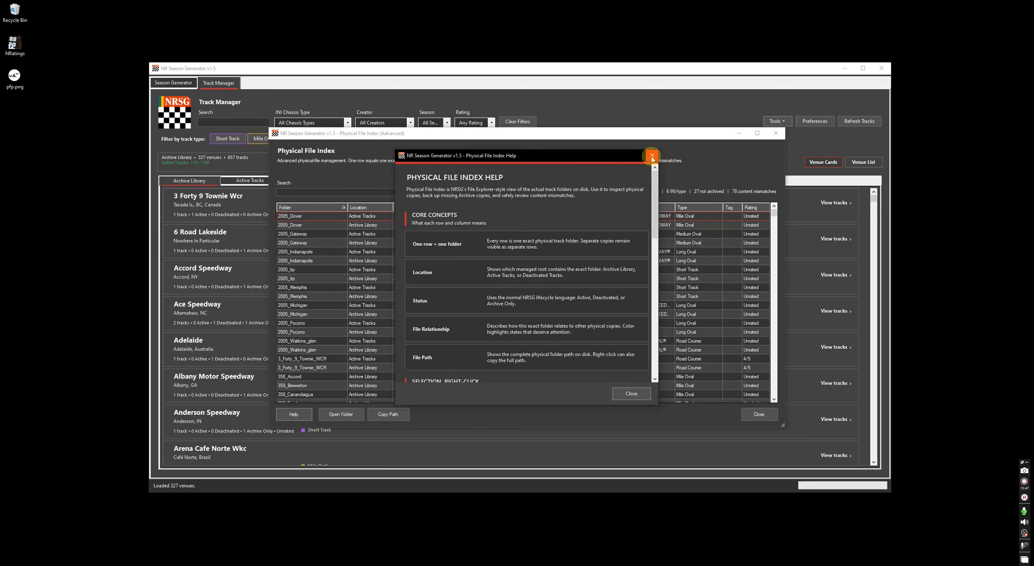
click(652, 157)
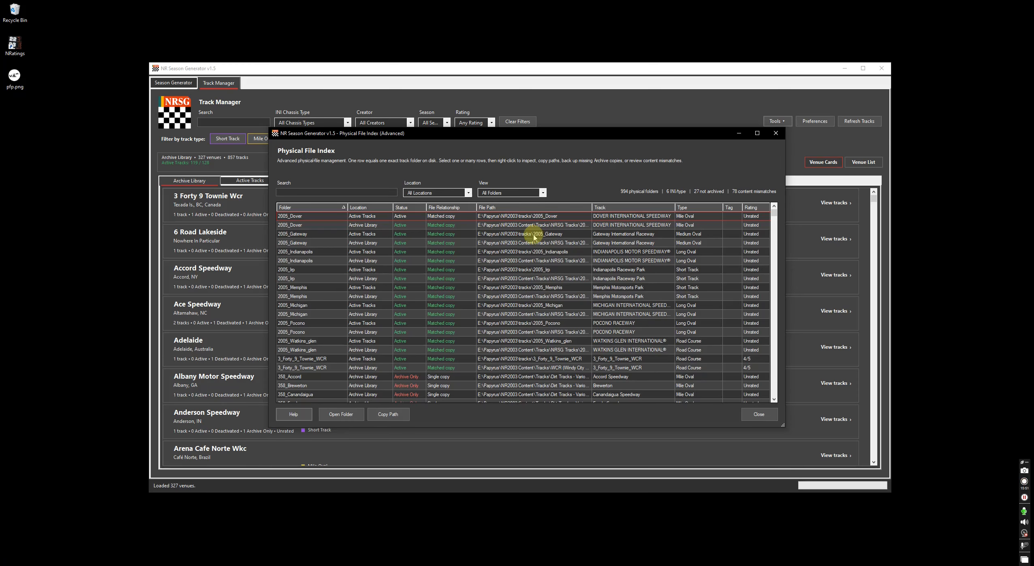
click(775, 134)
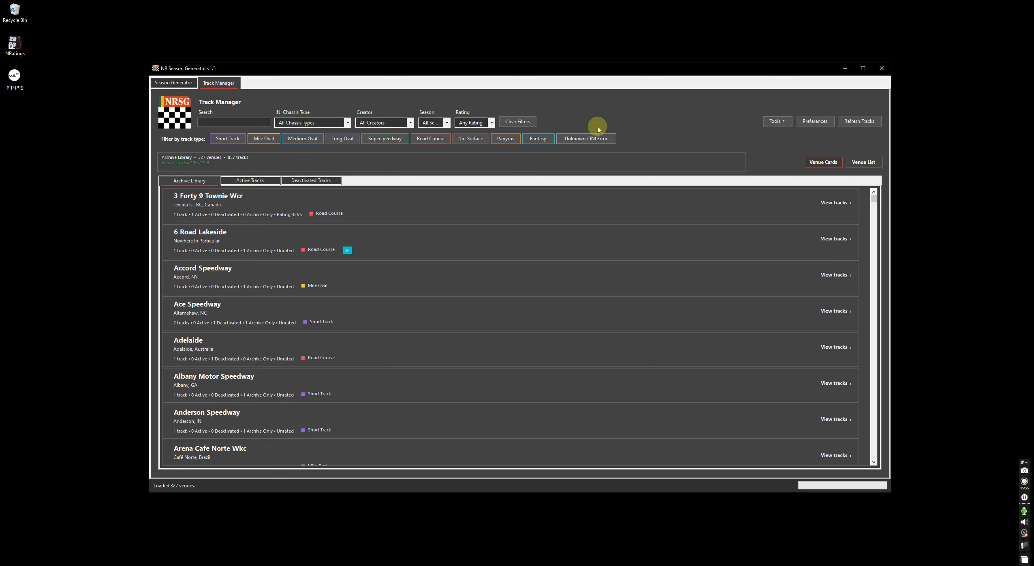
Open the Diagnostics dialog, review its report export options, and close it.
click(774, 122)
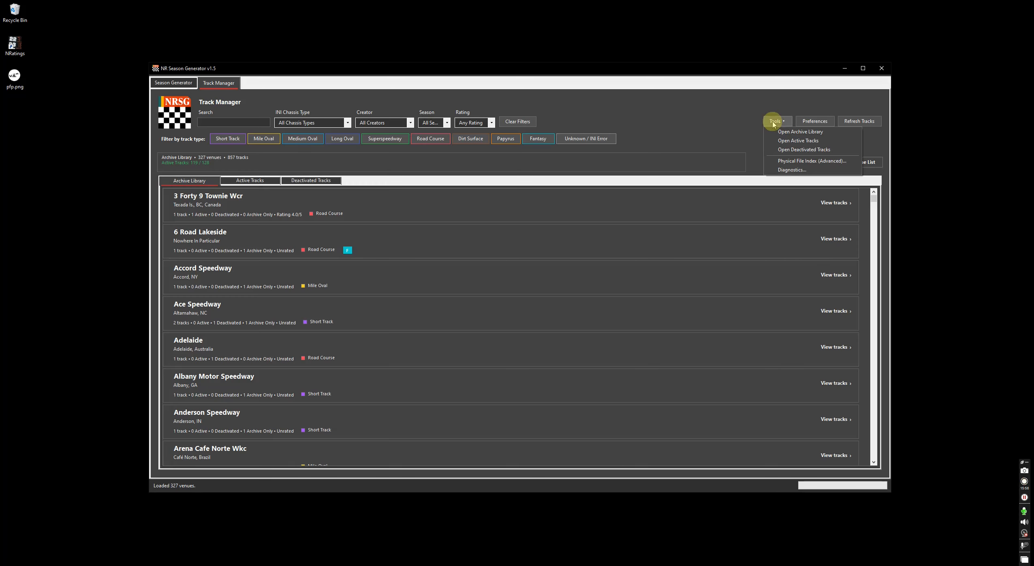
click(788, 170)
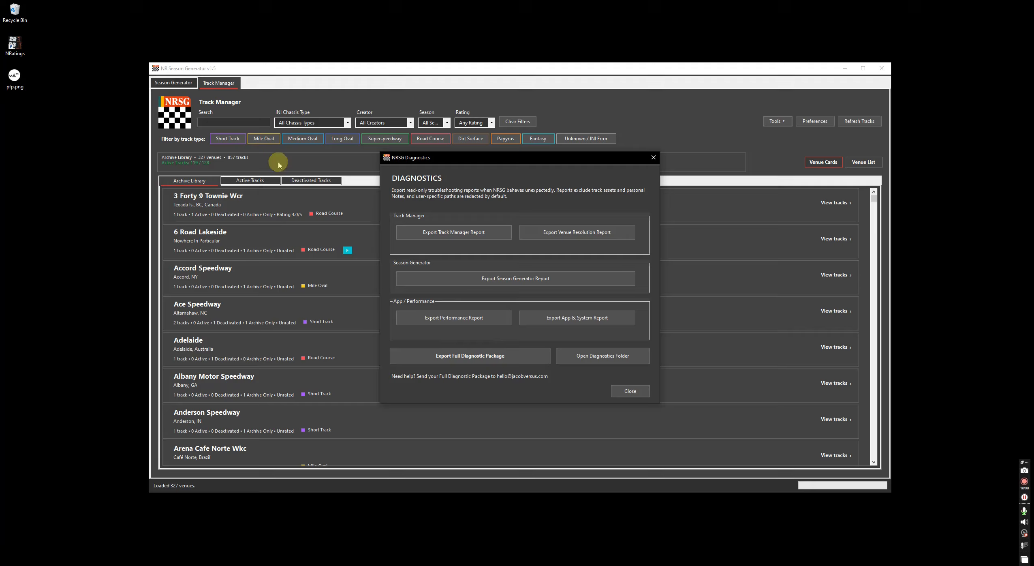
click(653, 157)
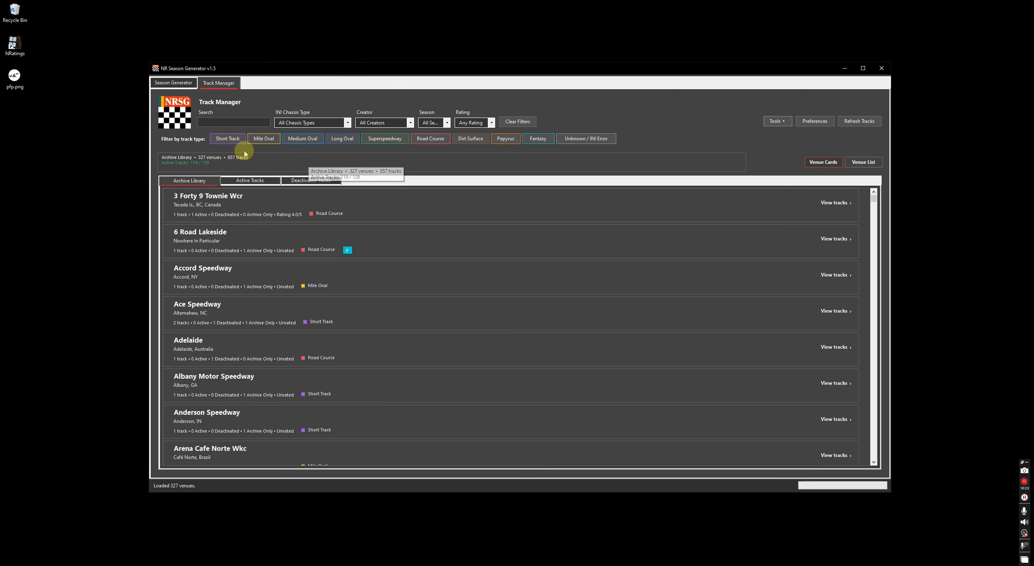
Expand the 3 Forty 9 Townie Wcr venue, rate its track 5 stars, and clear the rating.
click(289, 211)
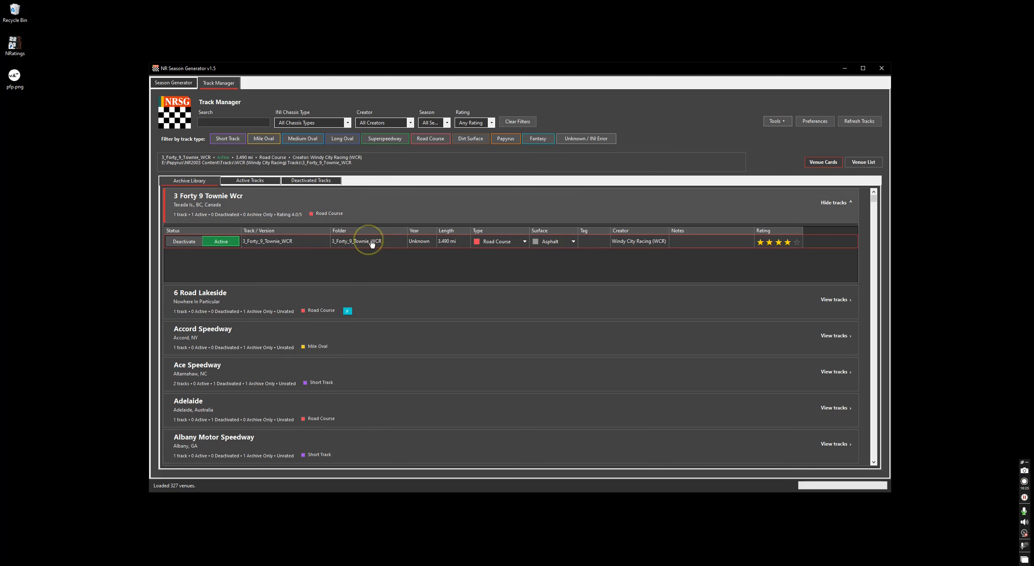
right_click(372, 242)
mouse_move(421, 322)
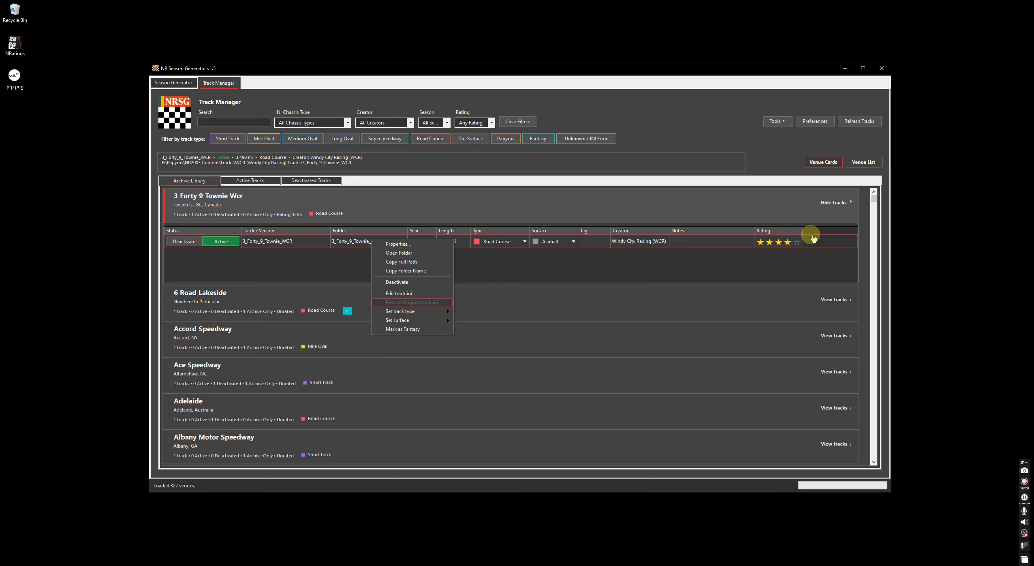
click(796, 244)
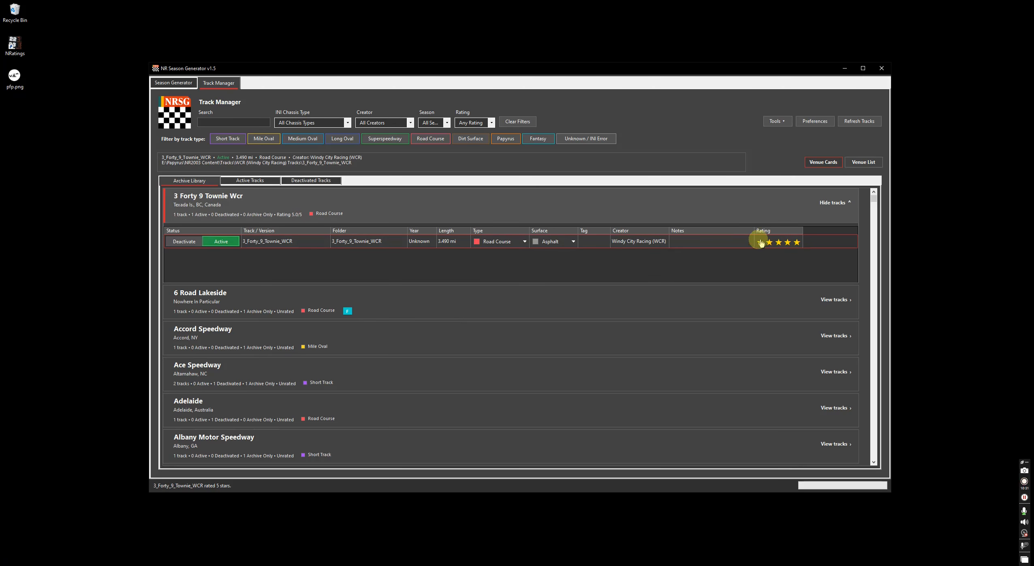
click(761, 242)
click(760, 243)
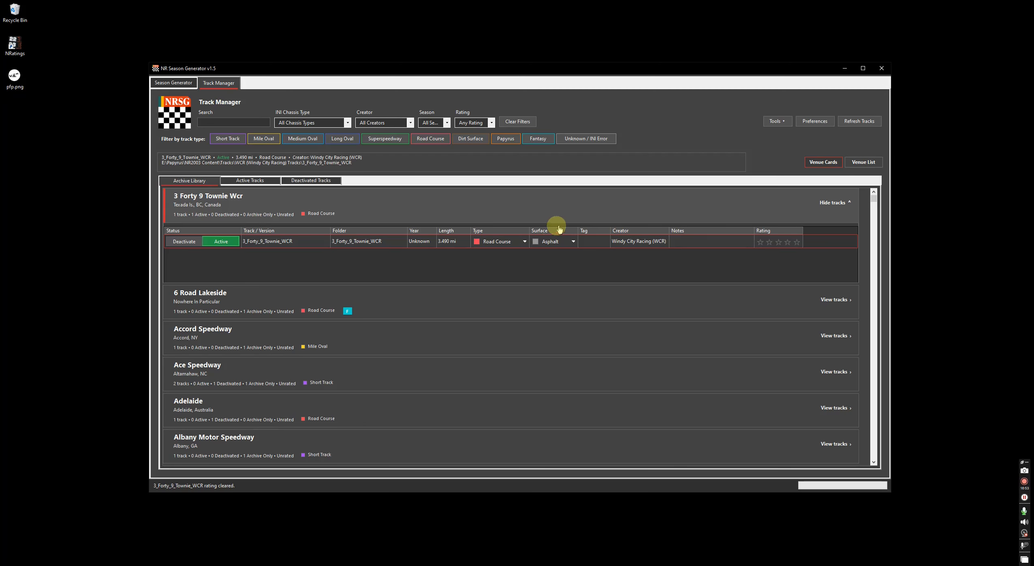
Open 3_Forty_9_Townie_WCR's track.ini with a track(O).ini backup, add "test" after the [ track ] heading, and close Notepad.
right_click(510, 243)
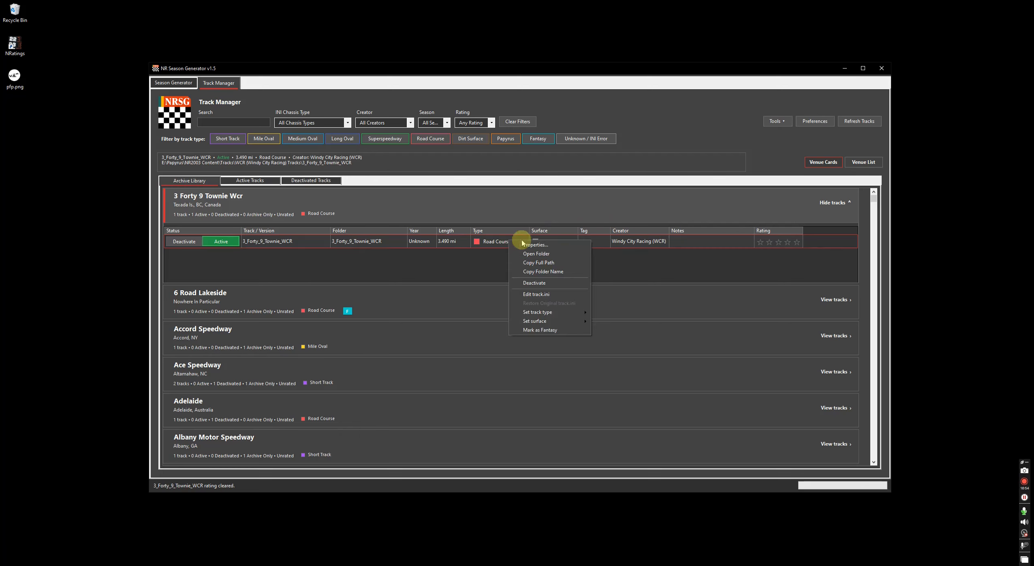
click(550, 295)
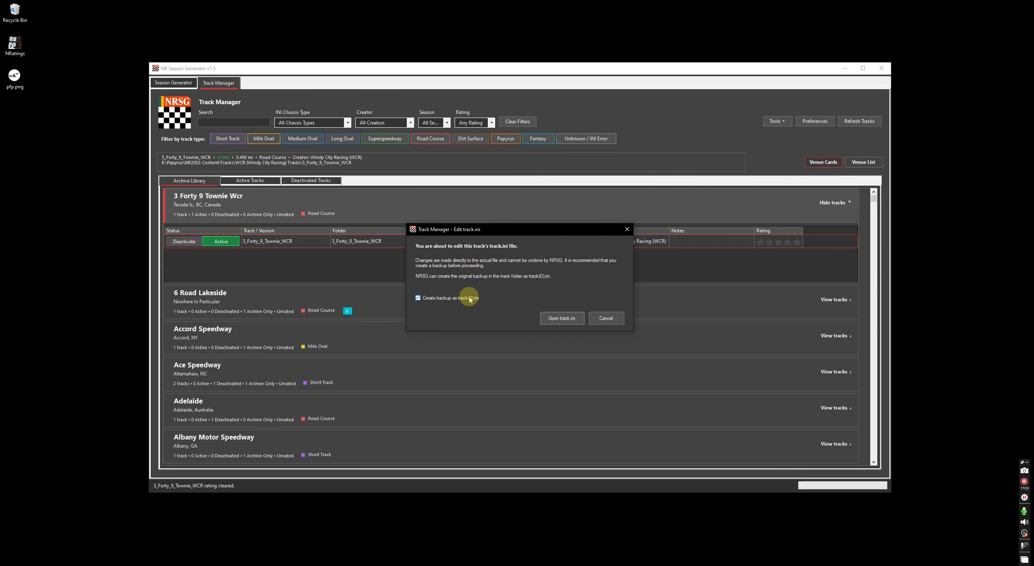
click(562, 318)
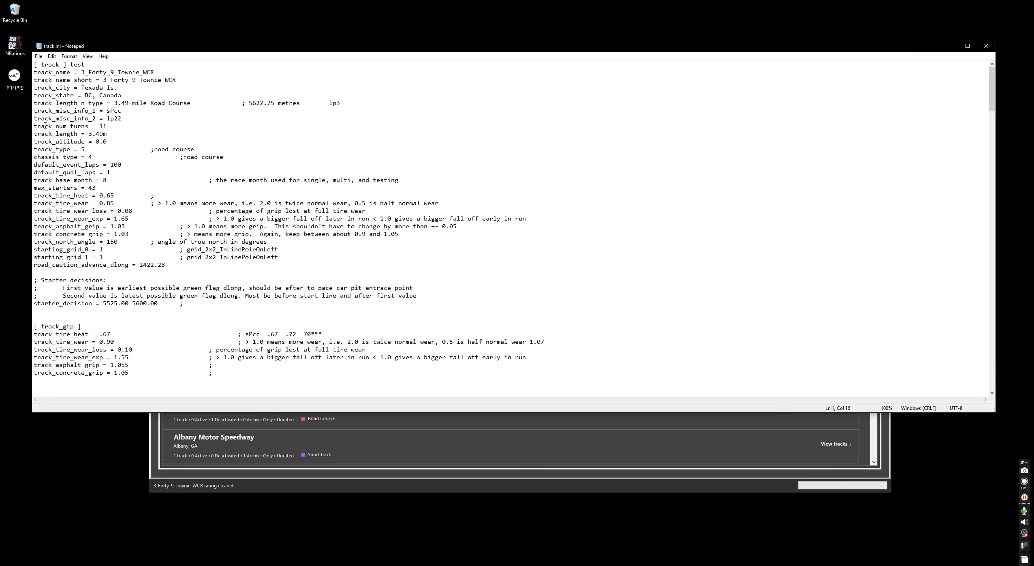
double_click(38, 46)
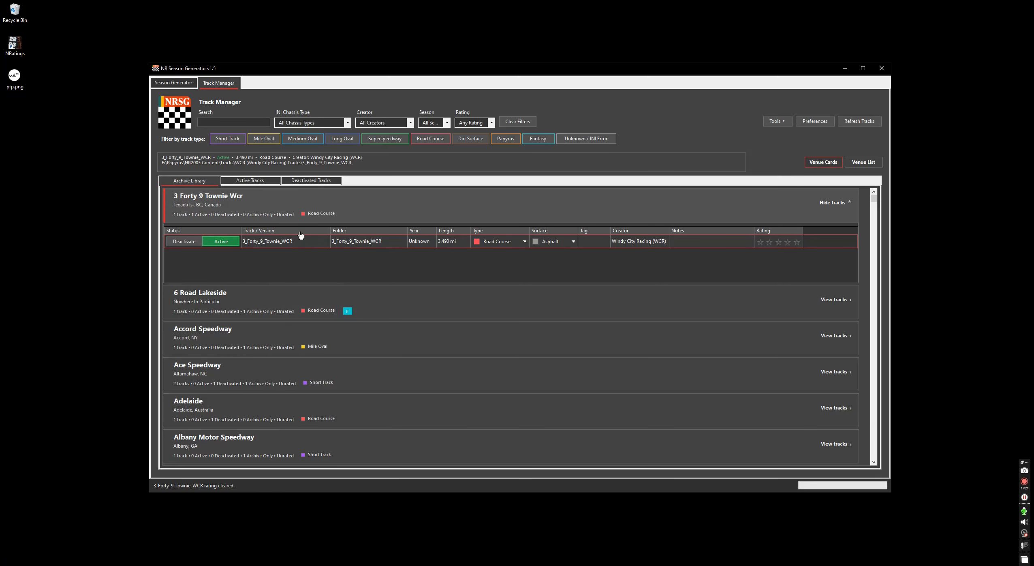
Restore the original track.ini of 3_Forty_9_Townie_WCR from its track(O).ini backup and confirm the replacement.
right_click(348, 241)
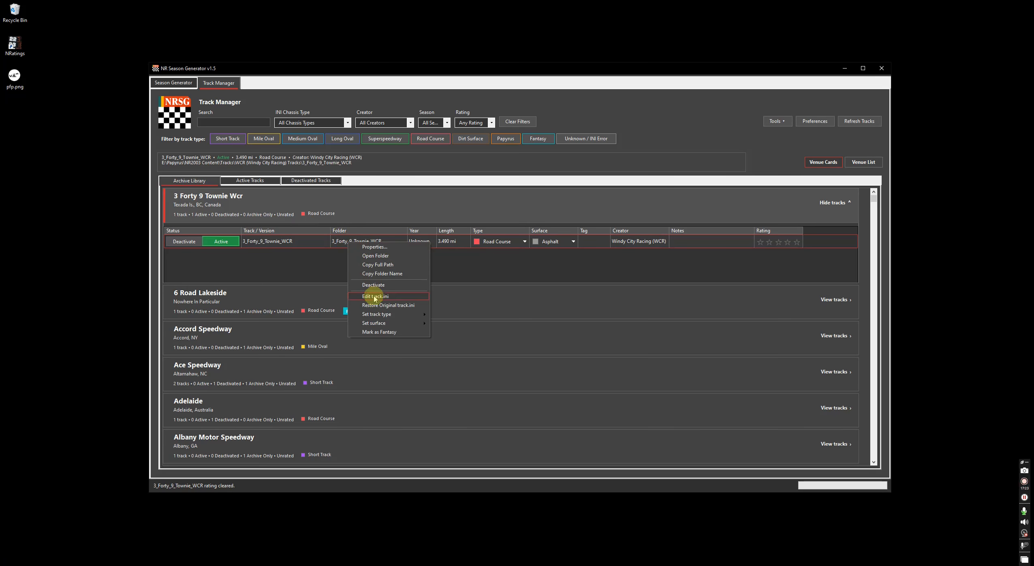
click(395, 305)
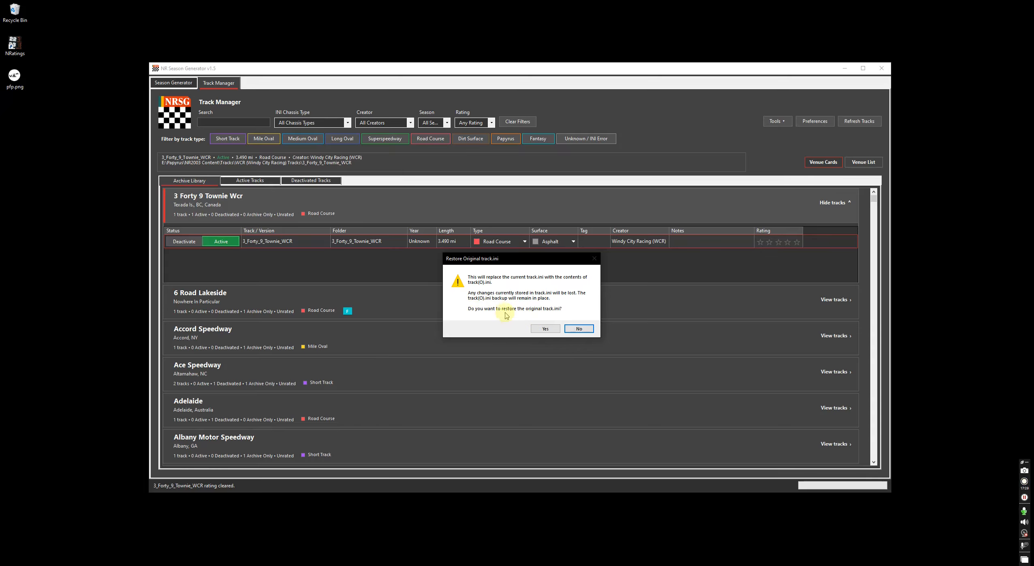
click(527, 288)
click(543, 329)
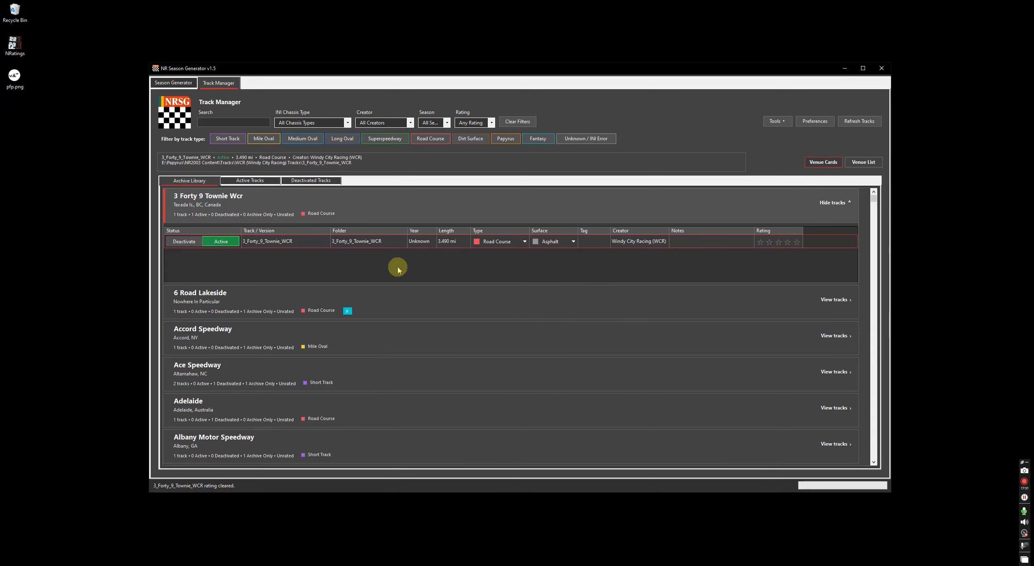
Reopen 3_Forty_9_Townie_WCR's track.ini without replacing its track(O).ini backup, check the [ track ] heading, and close Notepad.
click(566, 319)
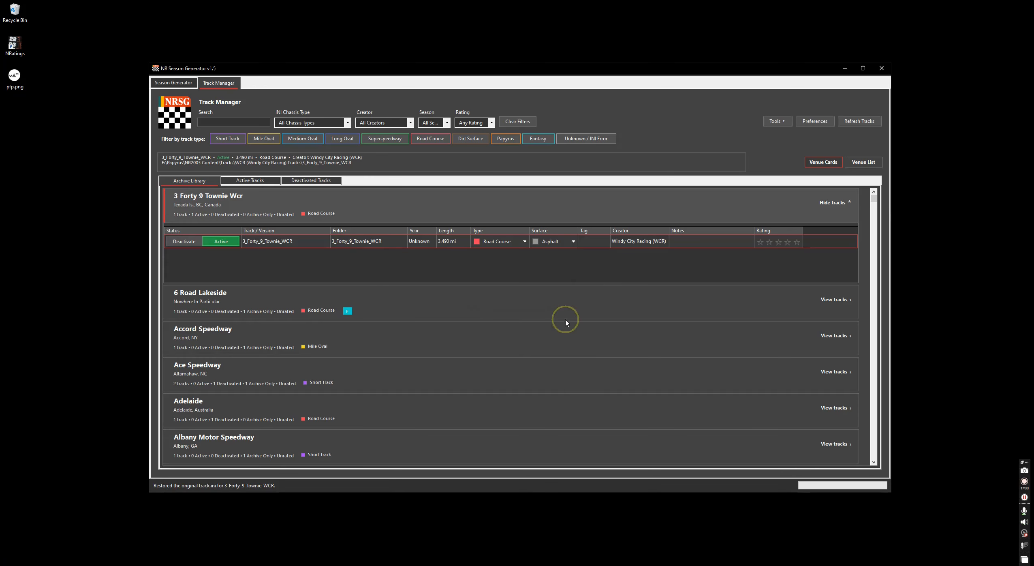
right_click(378, 240)
click(420, 293)
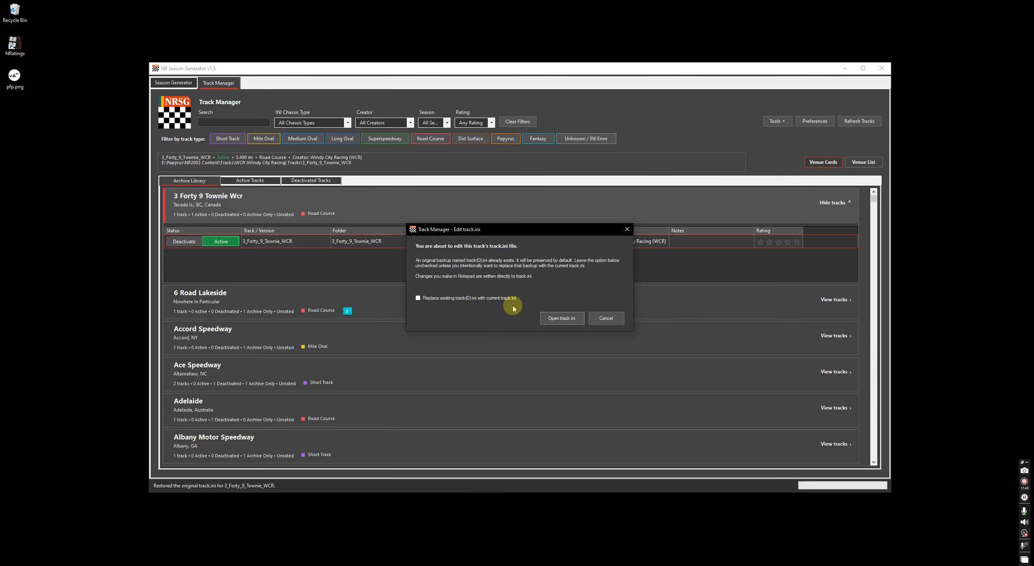
click(562, 316)
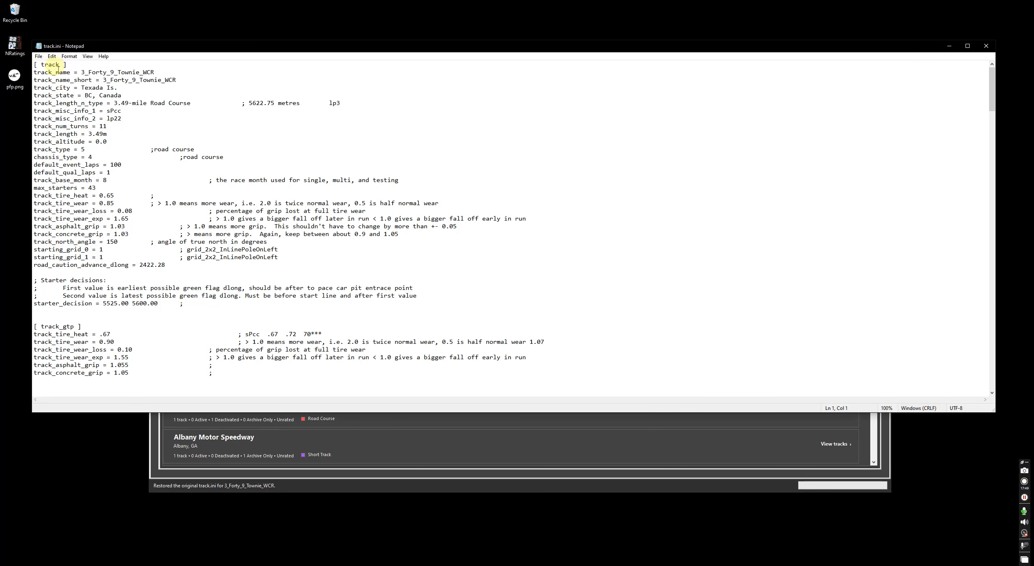
click(38, 56)
click(46, 111)
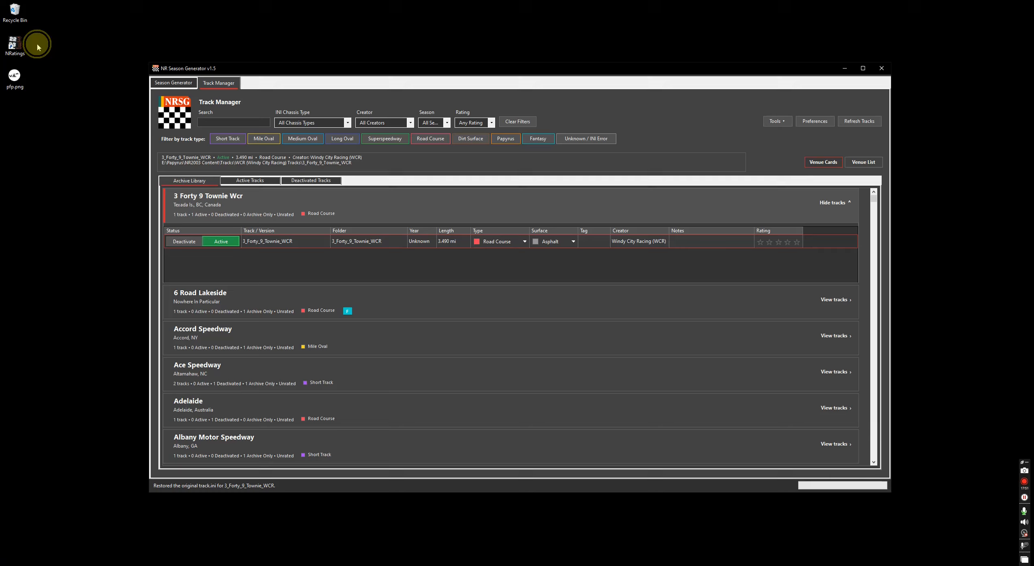
Collapse the 3 Forty 9 Townie Wcr venue, then view the Diagnostics report export options again and close the dialog.
click(385, 209)
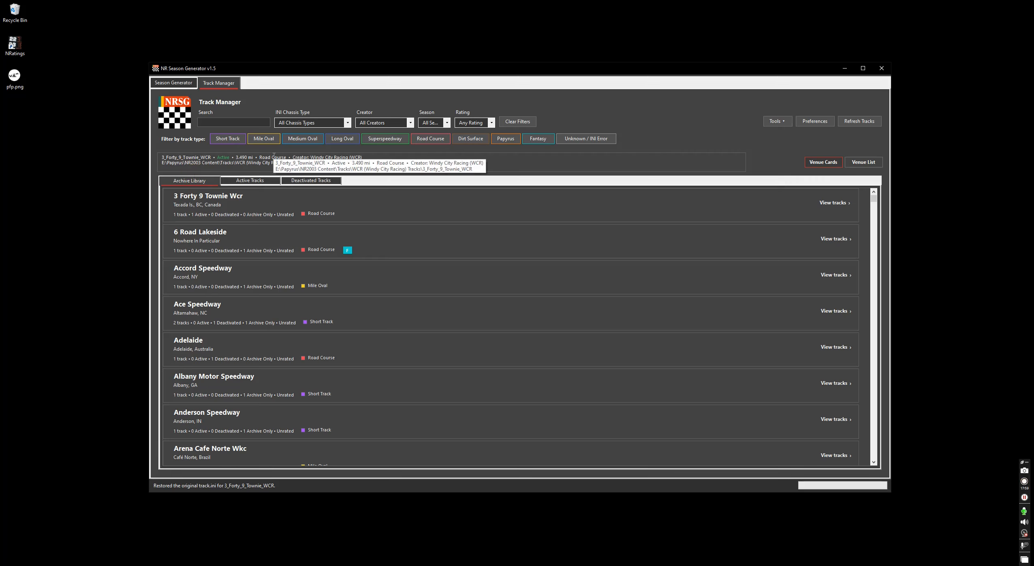
click(776, 121)
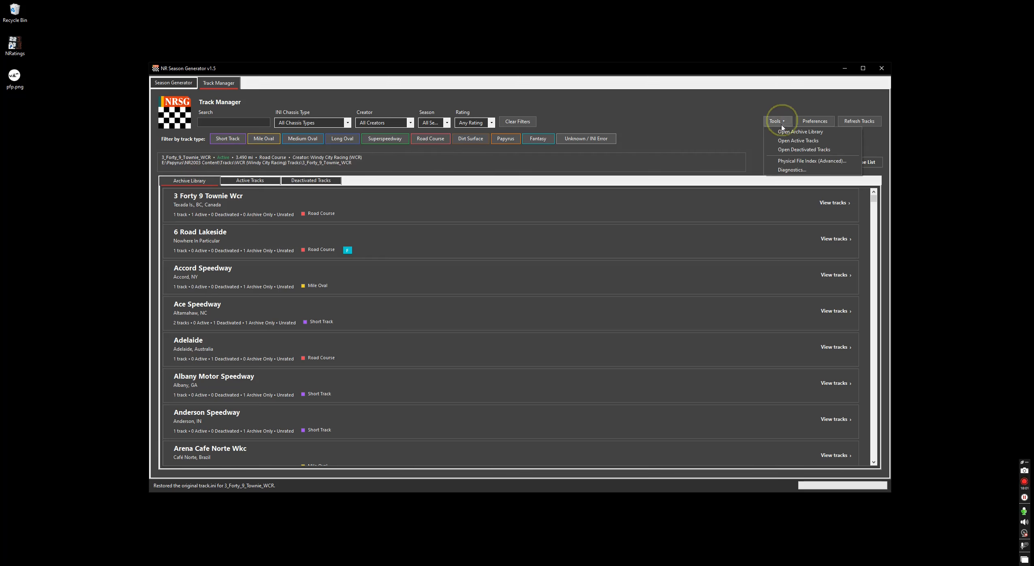
click(790, 170)
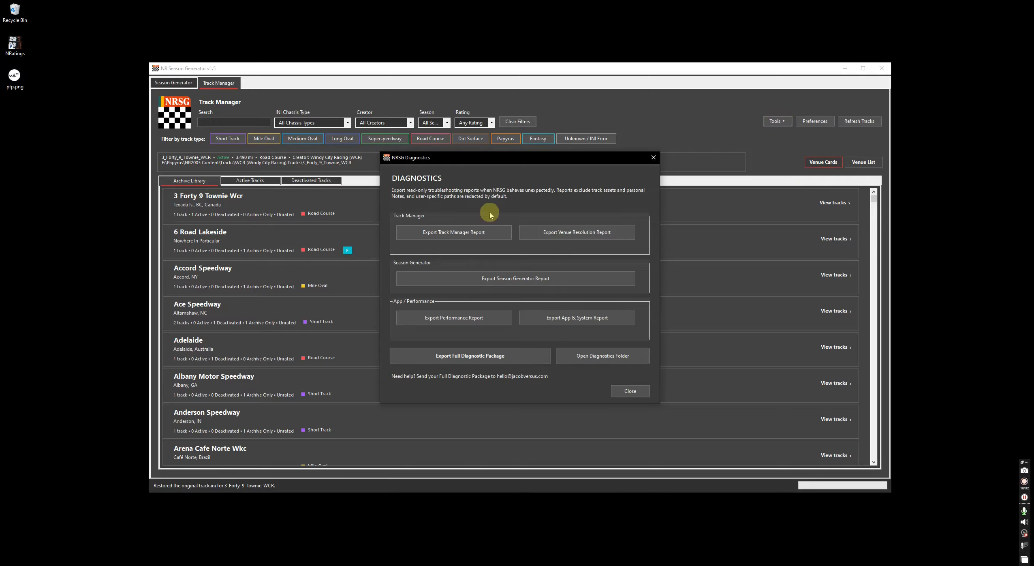
click(655, 157)
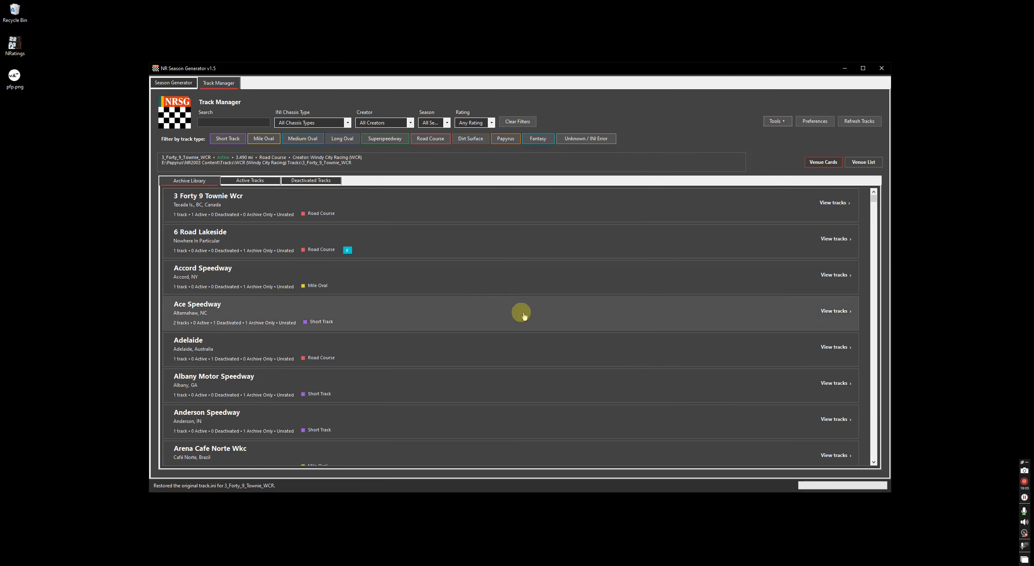